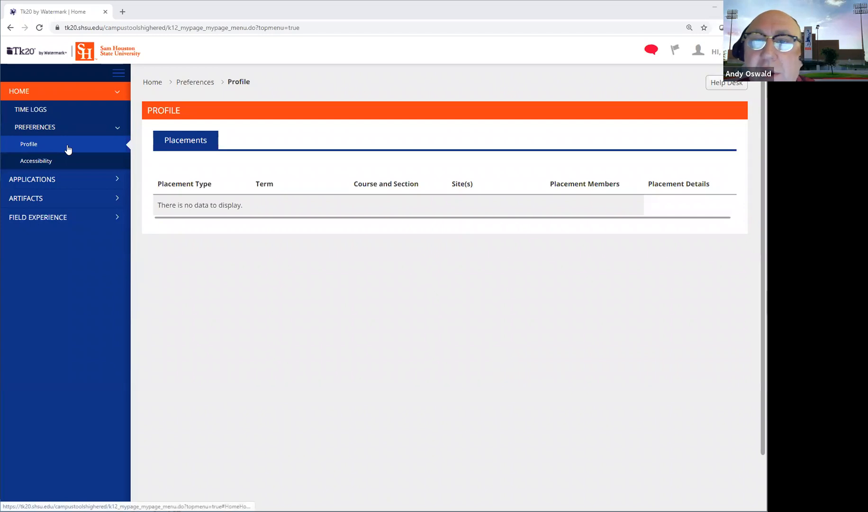
# Create a new time log activity and set its time log to EDUC 1101 - For Practice.
pyautogui.click(32, 114)
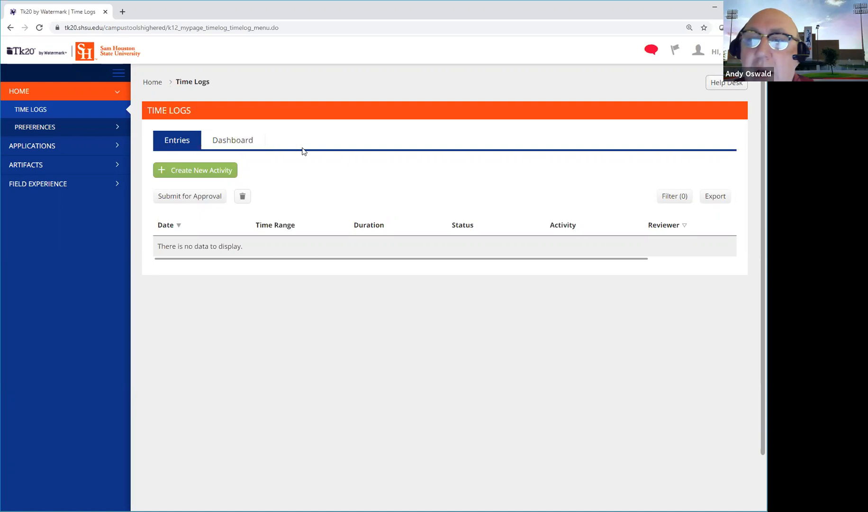
pyautogui.click(194, 175)
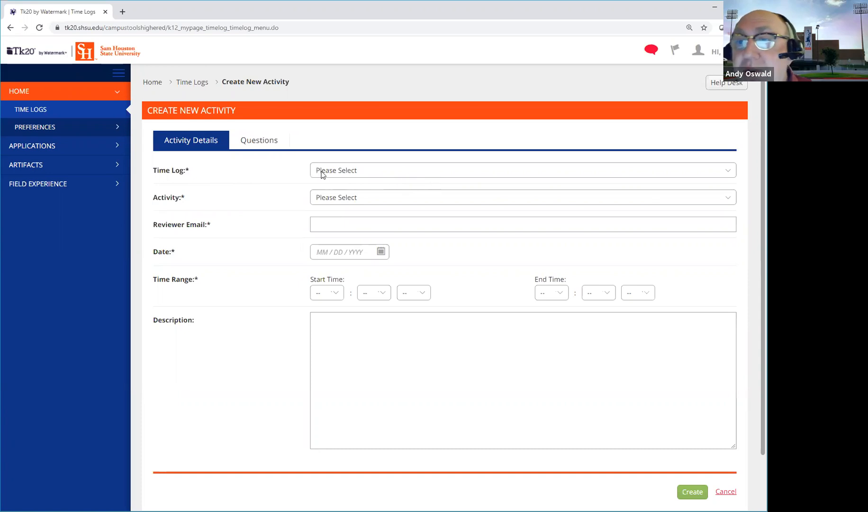
pyautogui.click(424, 175)
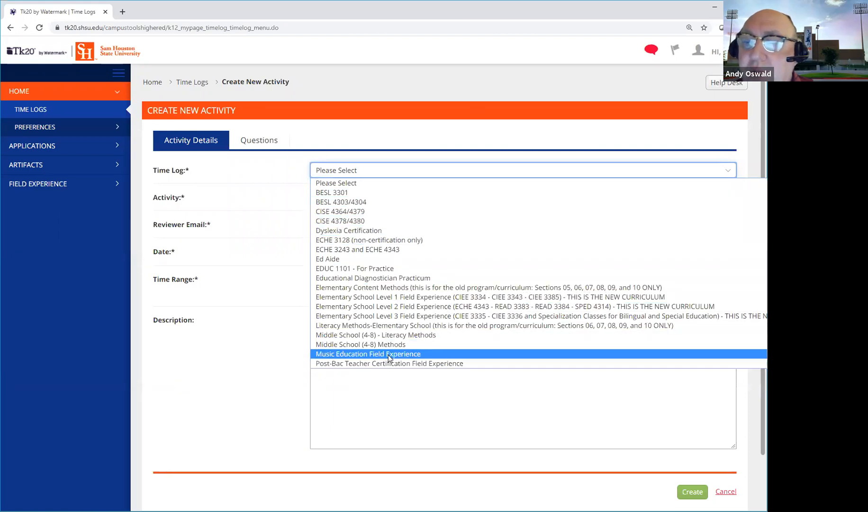
pyautogui.scroll(-2, 388, 349)
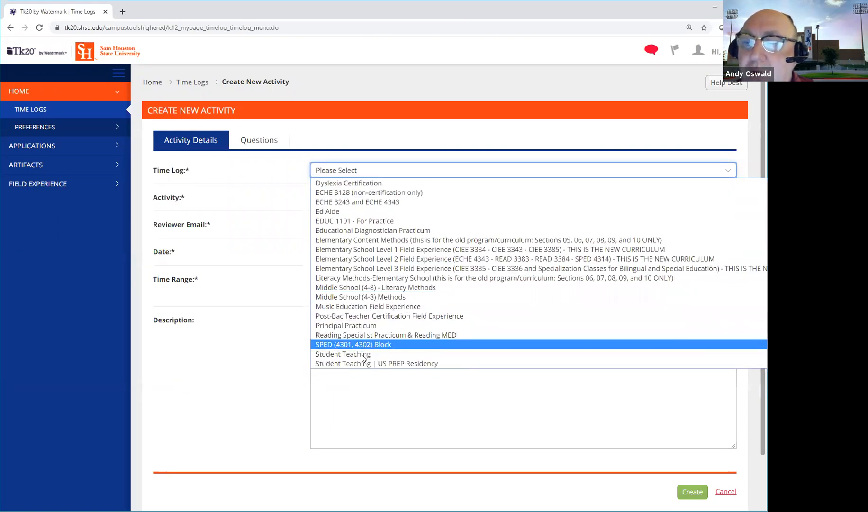
pyautogui.scroll(2, 377, 321)
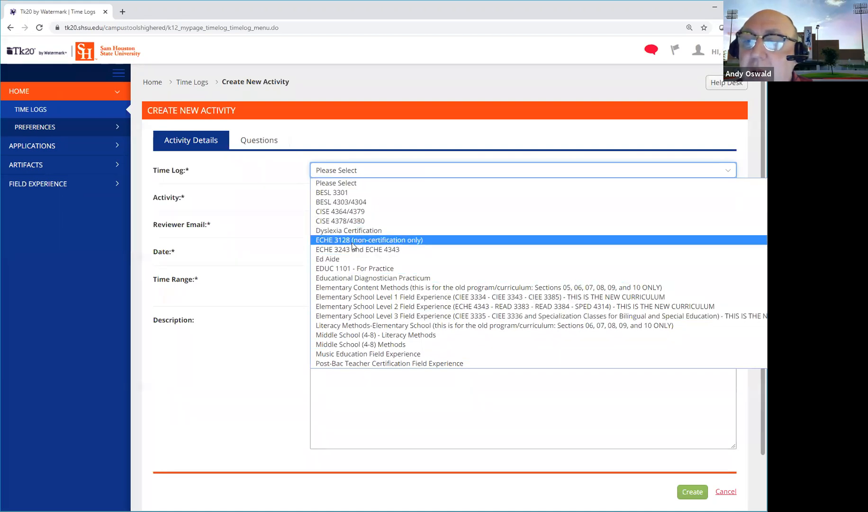
pyautogui.click(406, 268)
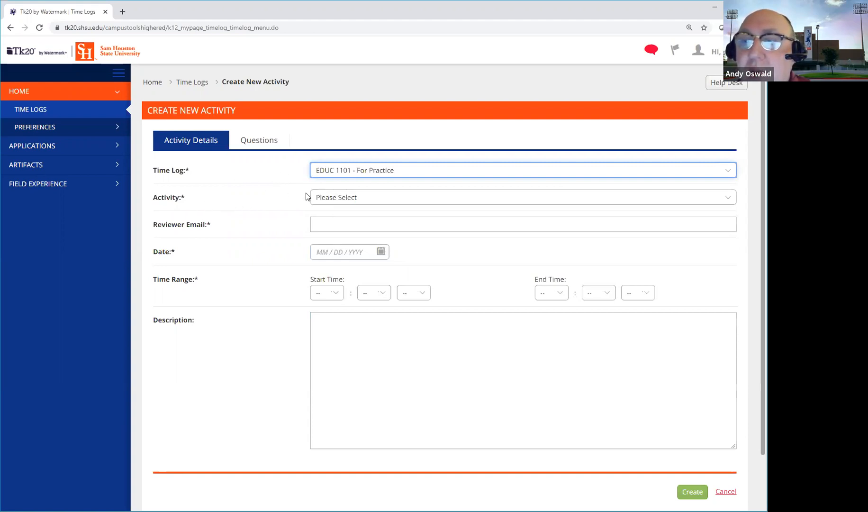
# Set the activity to Observation (Practice) and fill in the reviewer's email address.
pyautogui.click(388, 200)
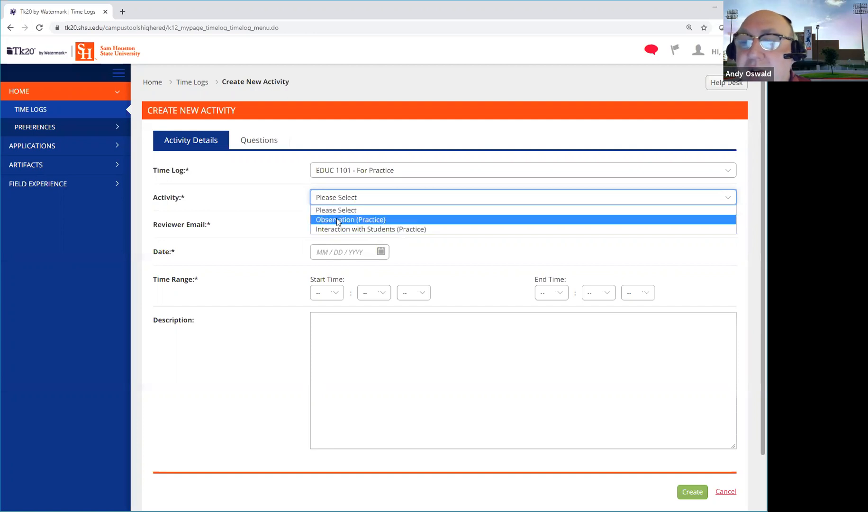
pyautogui.click(444, 220)
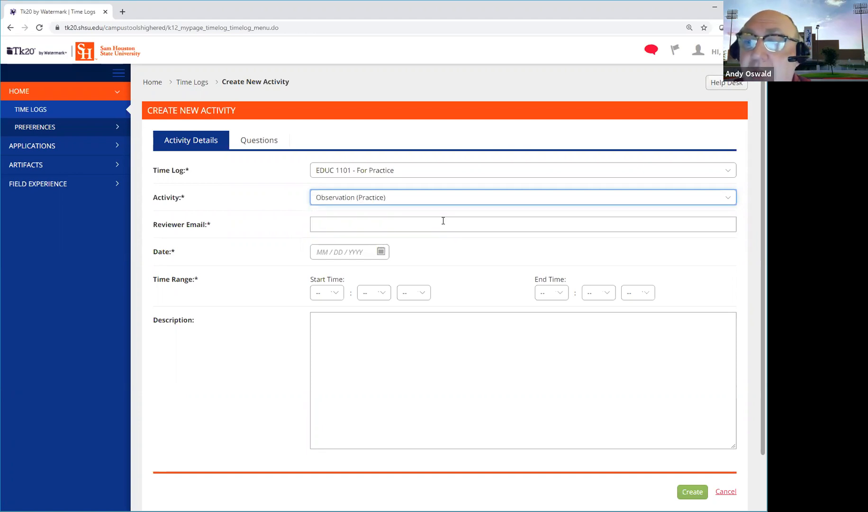
pyautogui.click(391, 224)
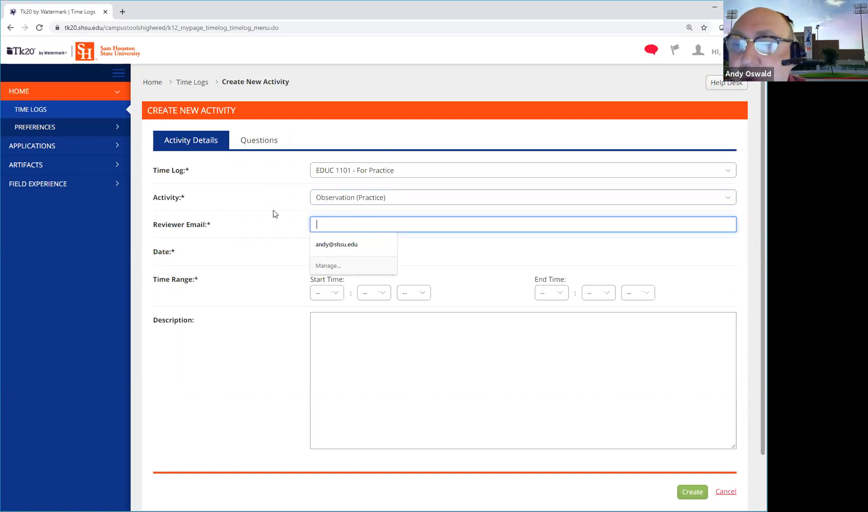
pyautogui.click(327, 244)
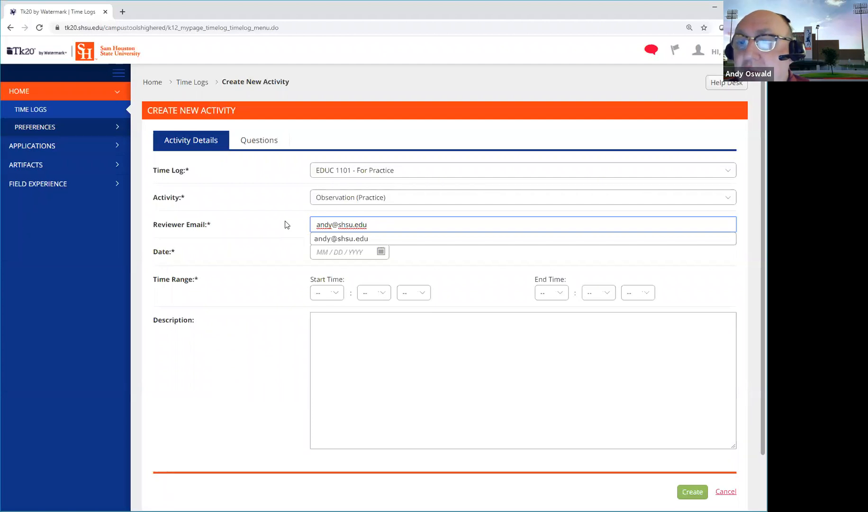
pyautogui.click(274, 258)
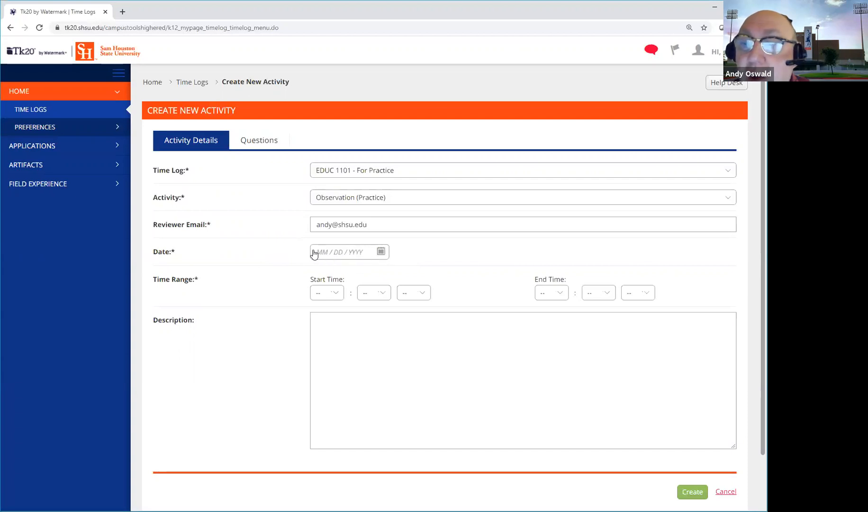
# Set the activity date to 01/13/2020 and the start time to 8:00 am.
pyautogui.click(381, 252)
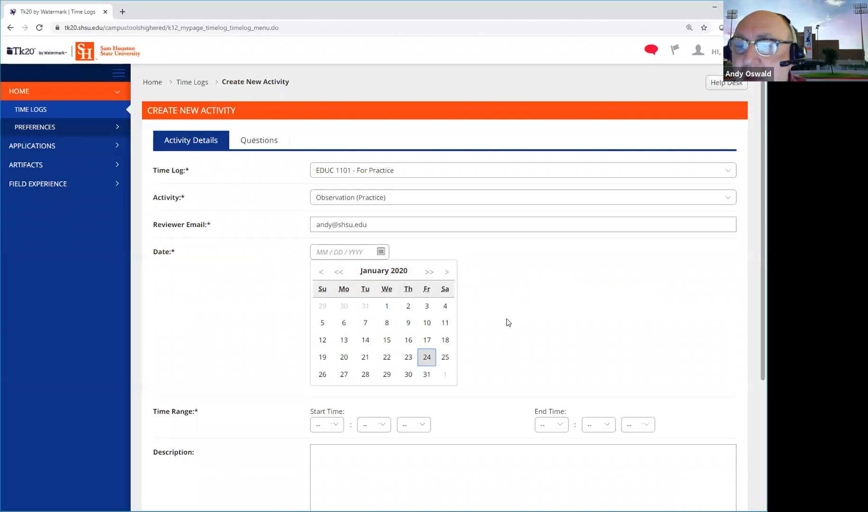
pyautogui.click(345, 343)
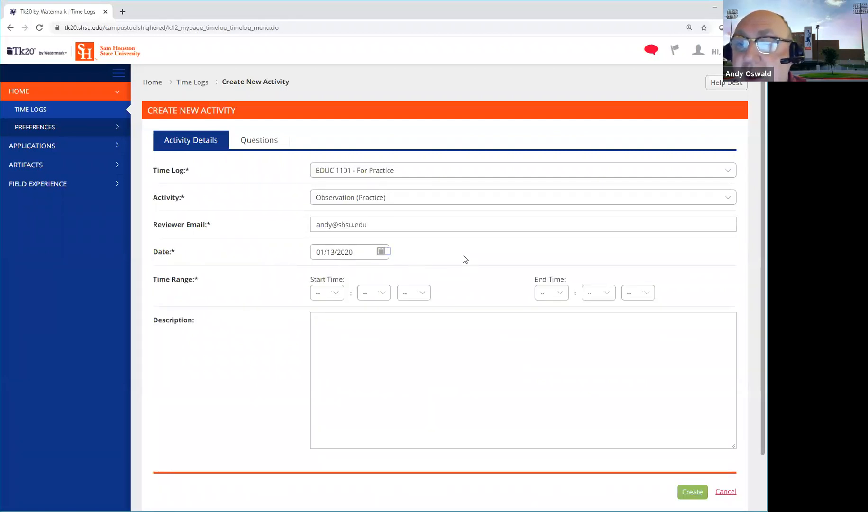
pyautogui.click(337, 294)
pyautogui.click(322, 380)
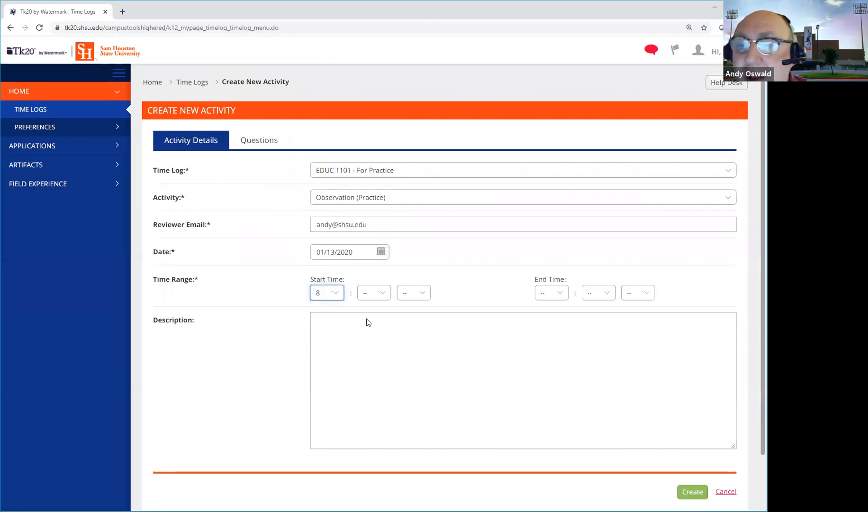
pyautogui.click(381, 295)
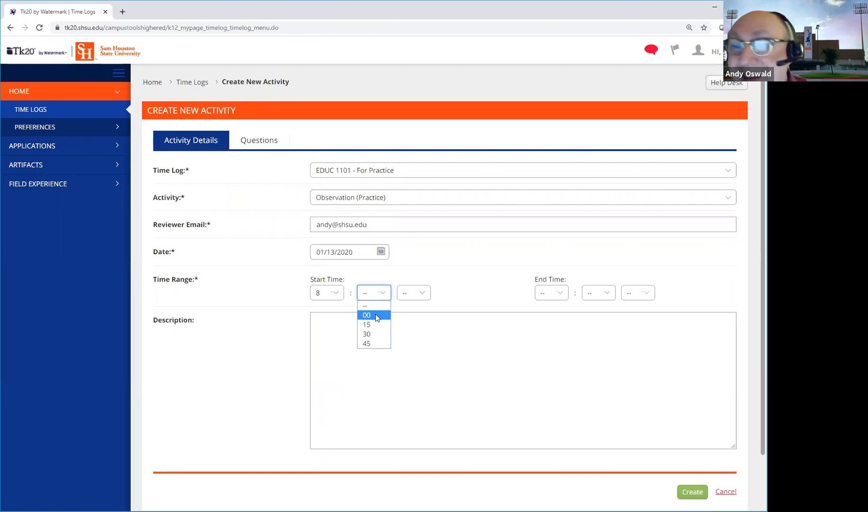
pyautogui.click(375, 314)
pyautogui.click(419, 293)
pyautogui.click(414, 314)
# Set the activity's end time to 10:00 am.
pyautogui.click(552, 293)
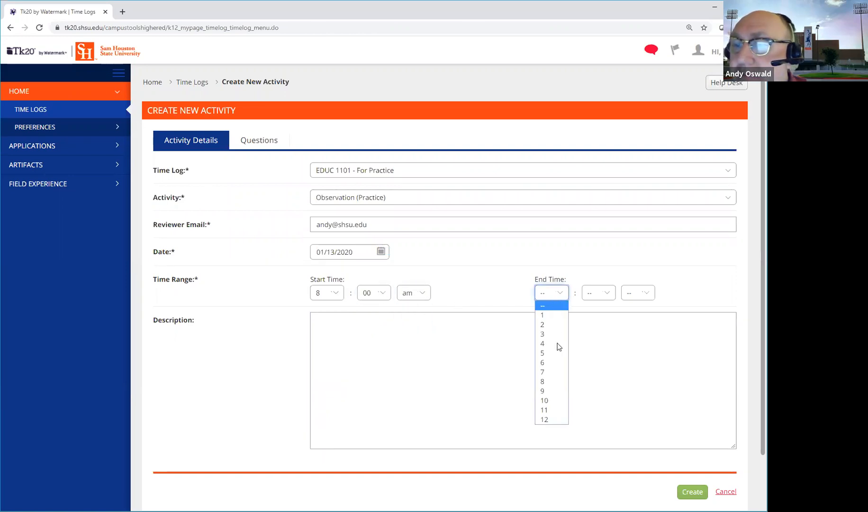
pyautogui.click(552, 400)
pyautogui.click(606, 293)
pyautogui.click(599, 325)
pyautogui.click(599, 292)
pyautogui.click(593, 315)
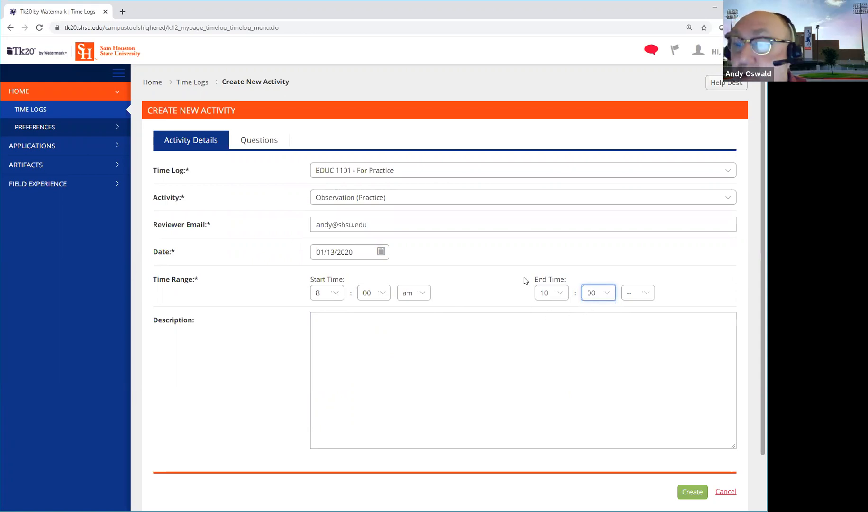
pyautogui.click(647, 295)
pyautogui.click(633, 324)
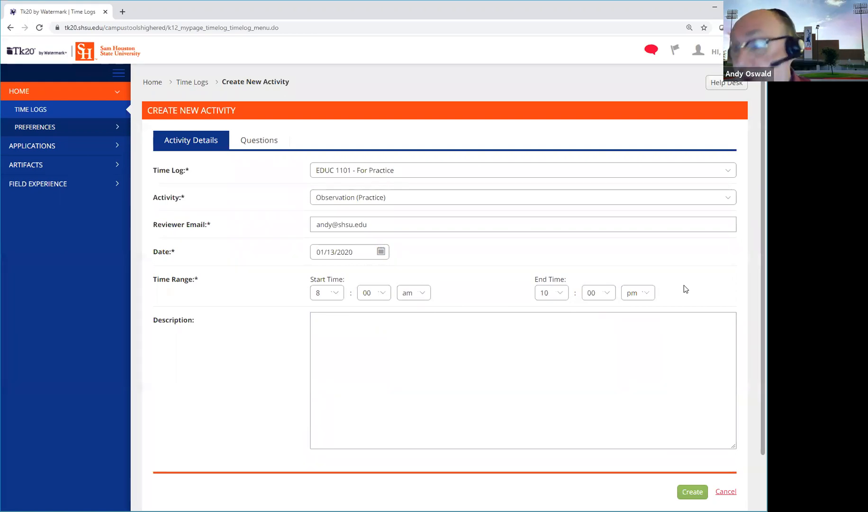
pyautogui.click(651, 295)
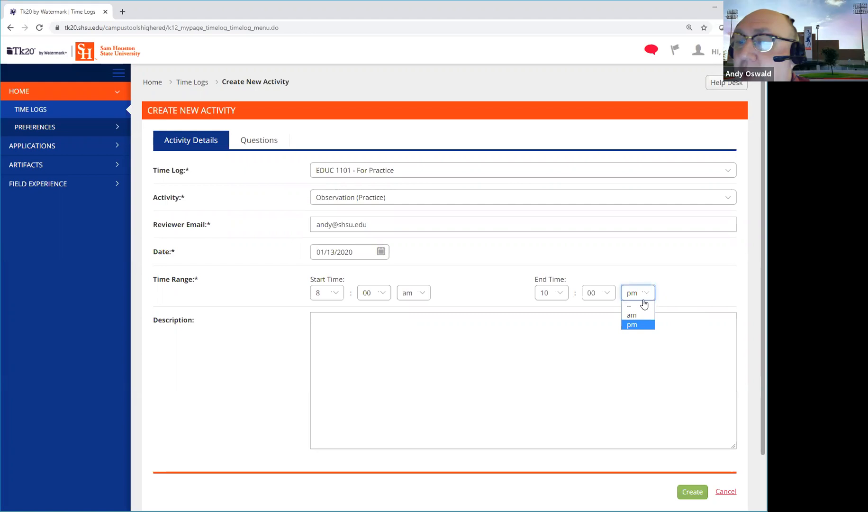
pyautogui.click(635, 314)
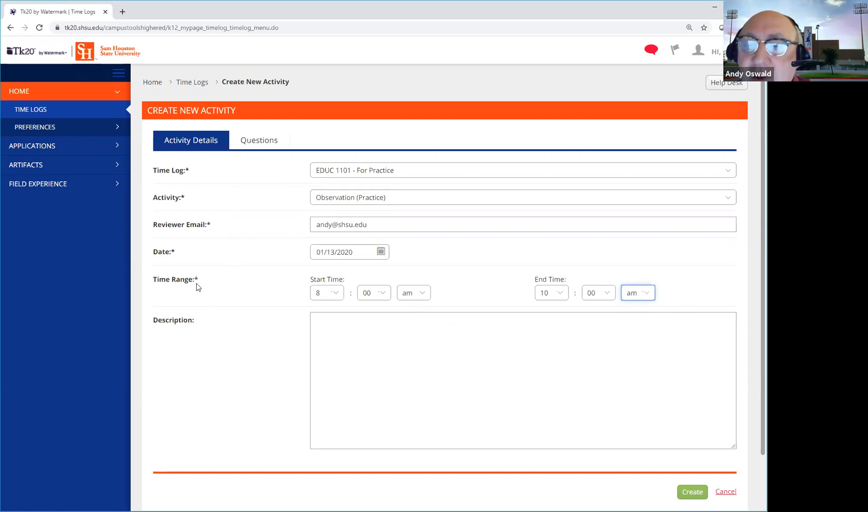
pyautogui.click(336, 325)
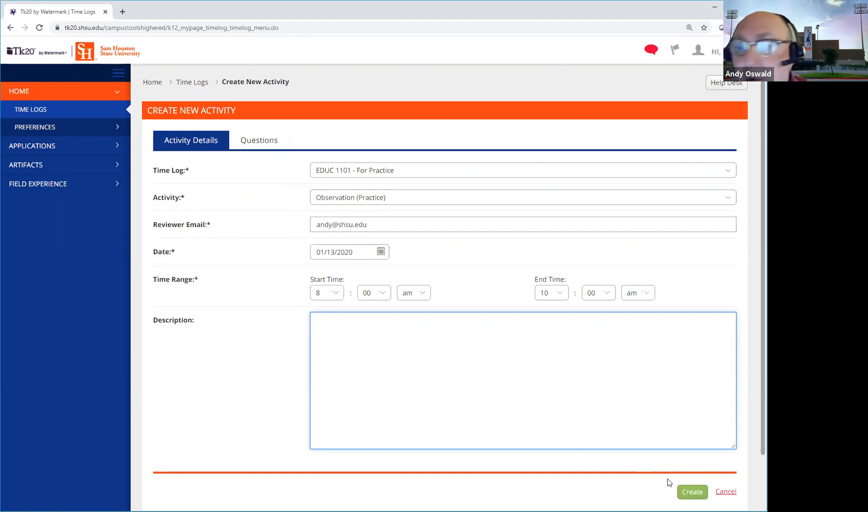
pyautogui.click(247, 391)
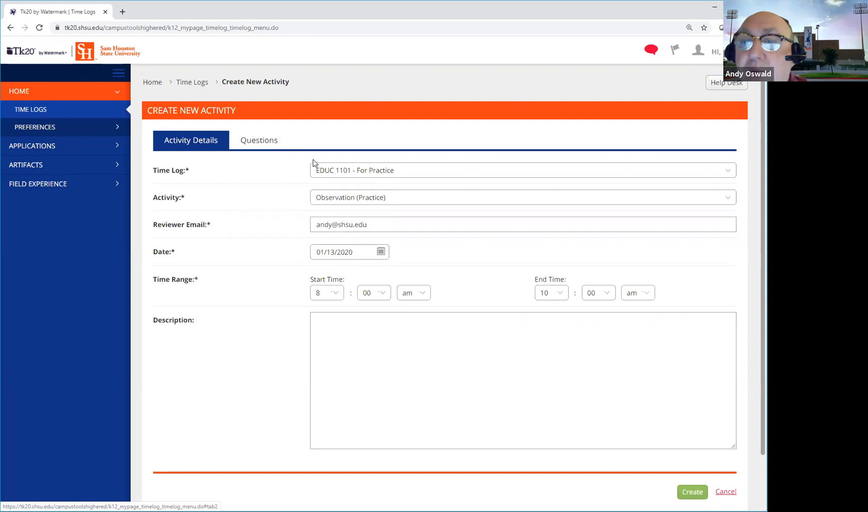
# Go to the activity's questions and enter Cy-Fair ISD as the district.
pyautogui.click(263, 141)
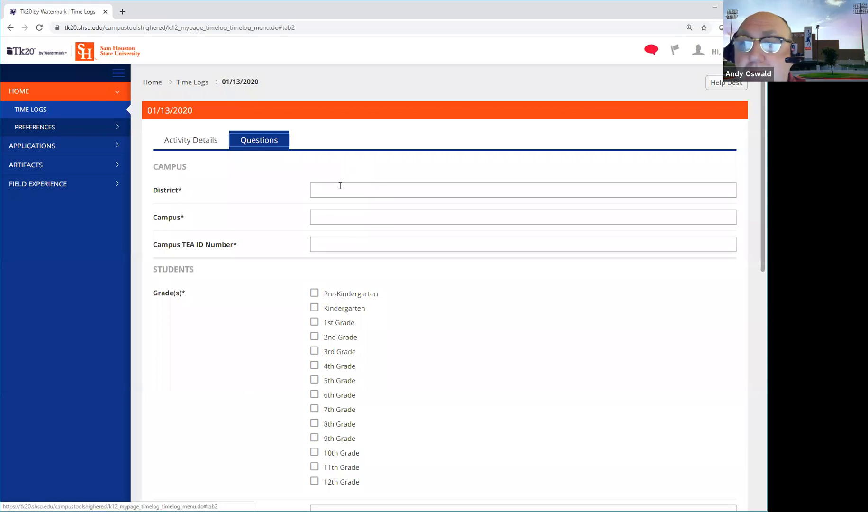
pyautogui.click(340, 185)
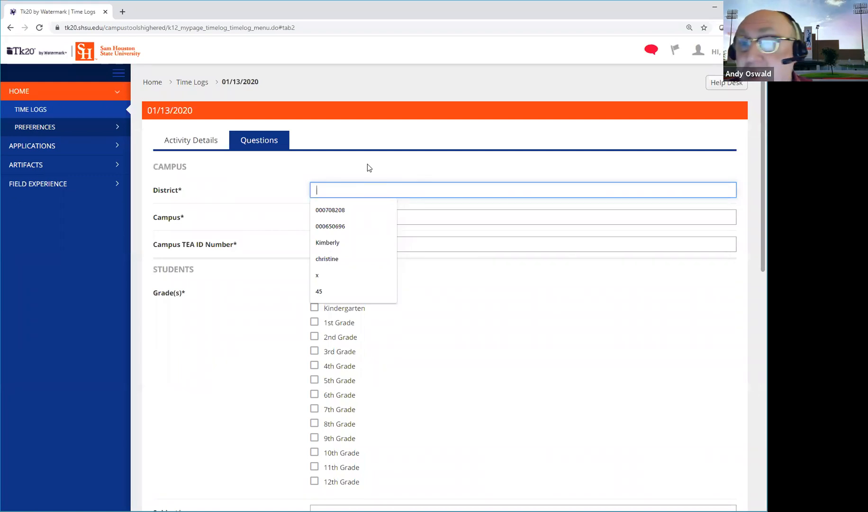
pyautogui.write('CFISD')
pyautogui.press('BackSpace')
pyautogui.press('BackSpace')
pyautogui.press('BackSpace')
pyautogui.press('BackSpace')
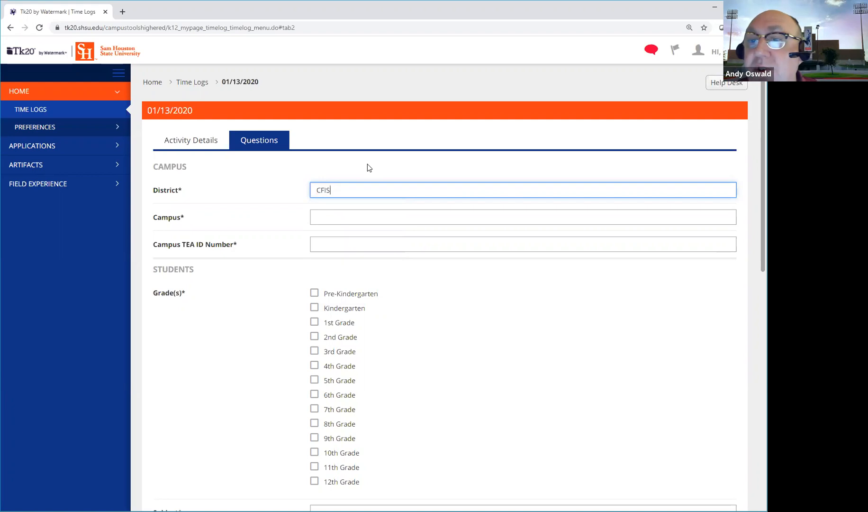
pyautogui.write('y')
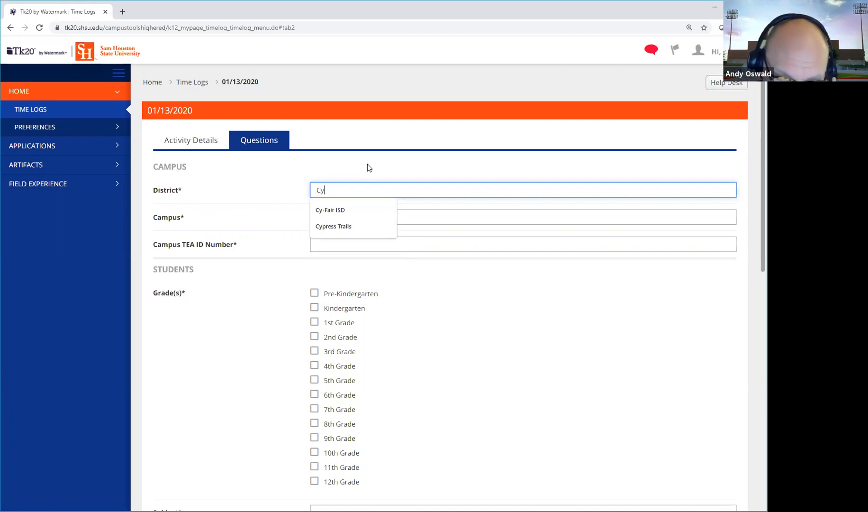
pyautogui.write('-Fair')
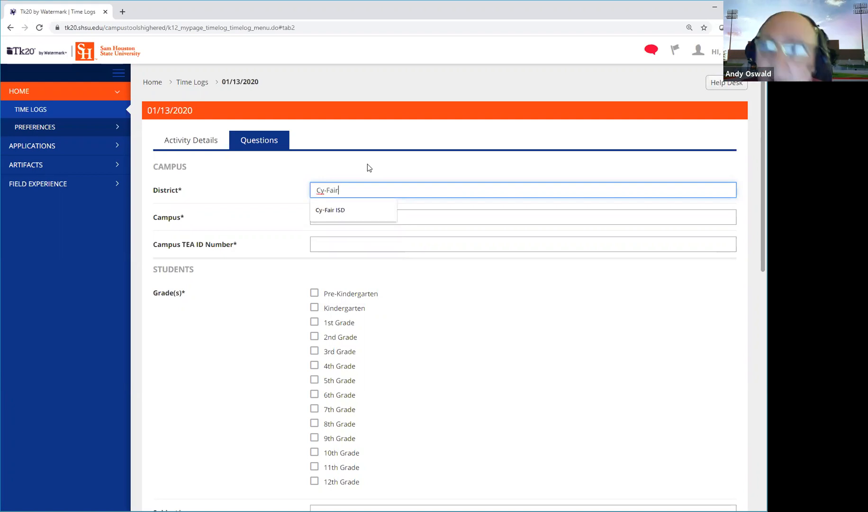
pyautogui.press('Down')
pyautogui.press('Return')
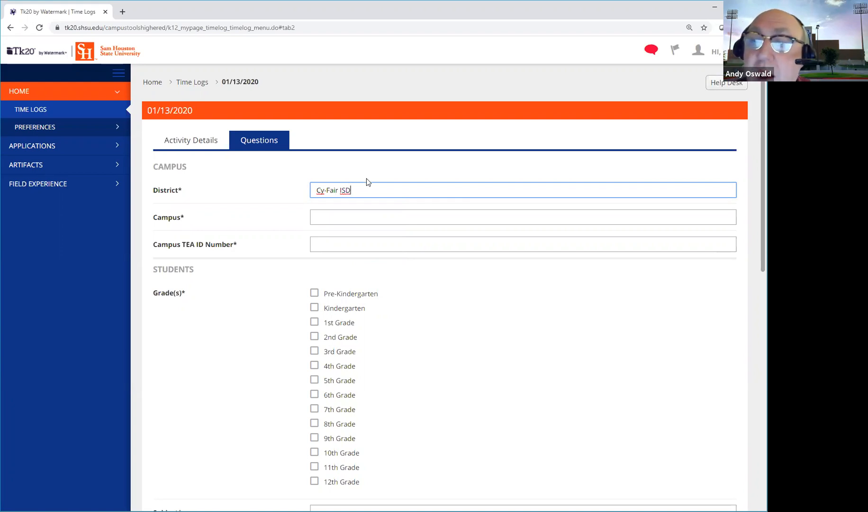
# Enter Adam Elem as the campus.
pyautogui.click(334, 215)
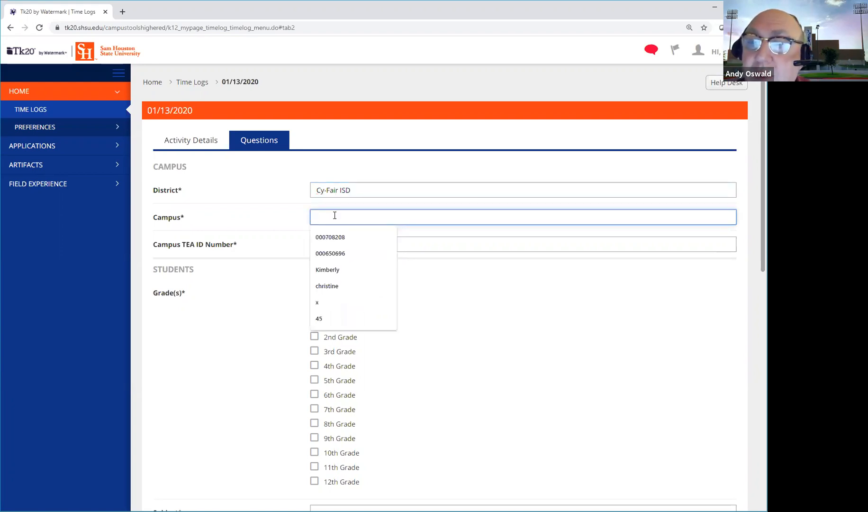
pyautogui.write('Adam')
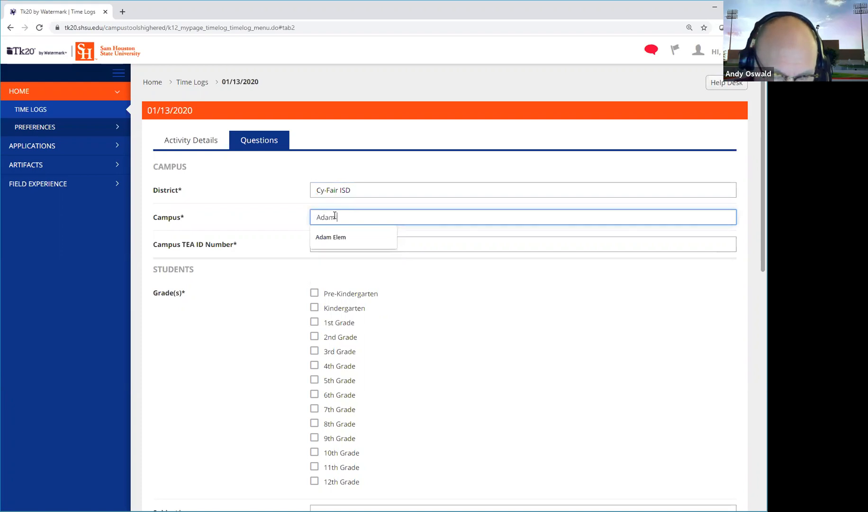
pyautogui.write(' ele')
pyautogui.press('BackSpace')
pyautogui.press('BackSpace')
pyautogui.press('BackSpace')
pyautogui.press('BackSpace')
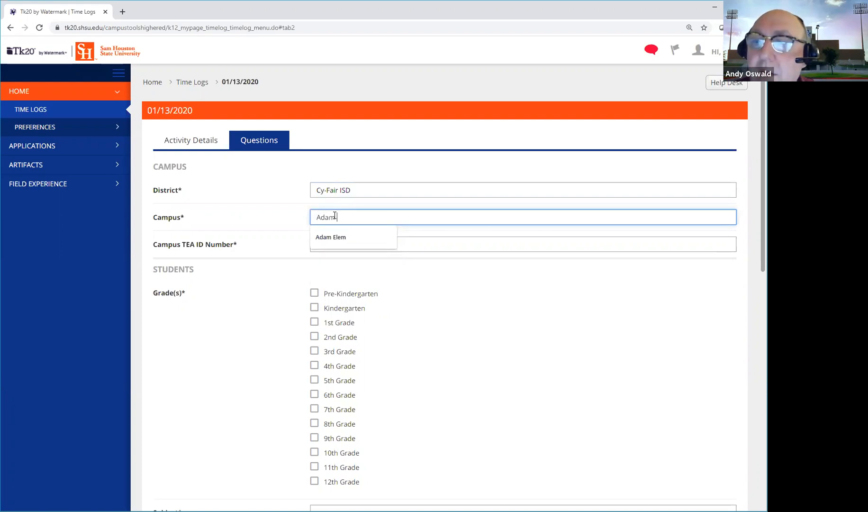
pyautogui.write('Elem')
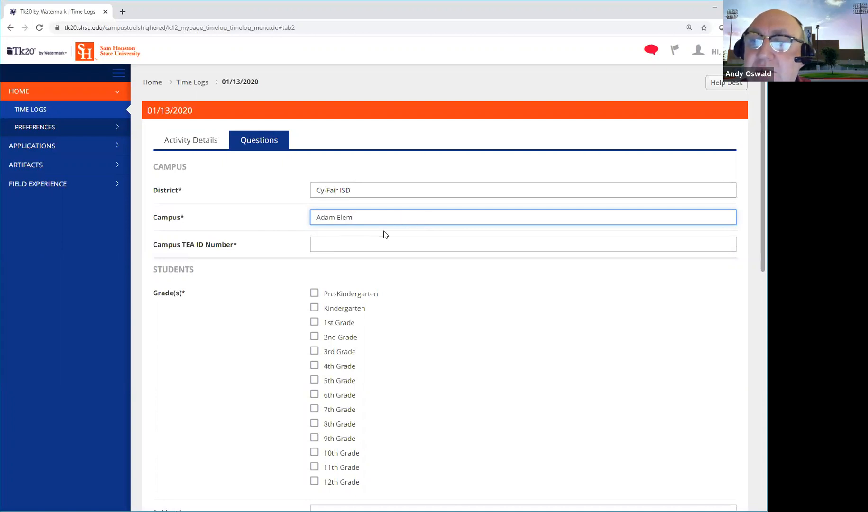
# Search the web for "tea tapr" in a new browser page and open the 2018–19 Texas Academic Performance Reports.
pyautogui.click(363, 242)
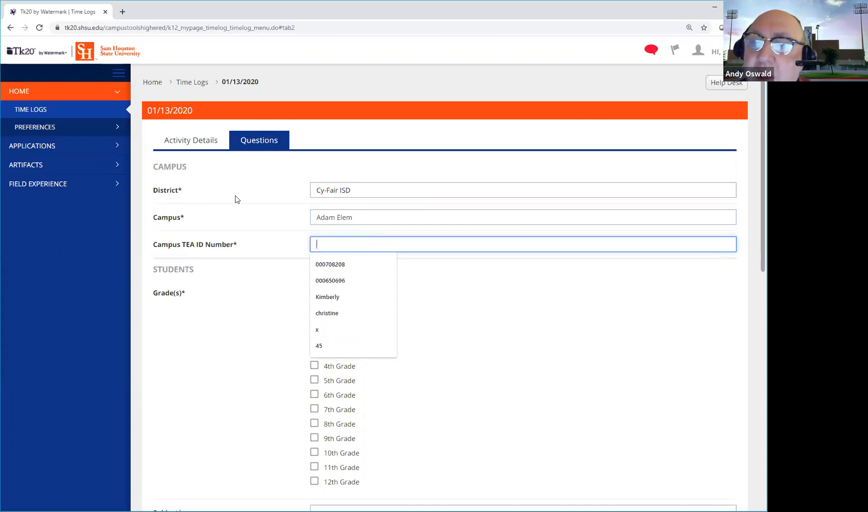
pyautogui.click(258, 249)
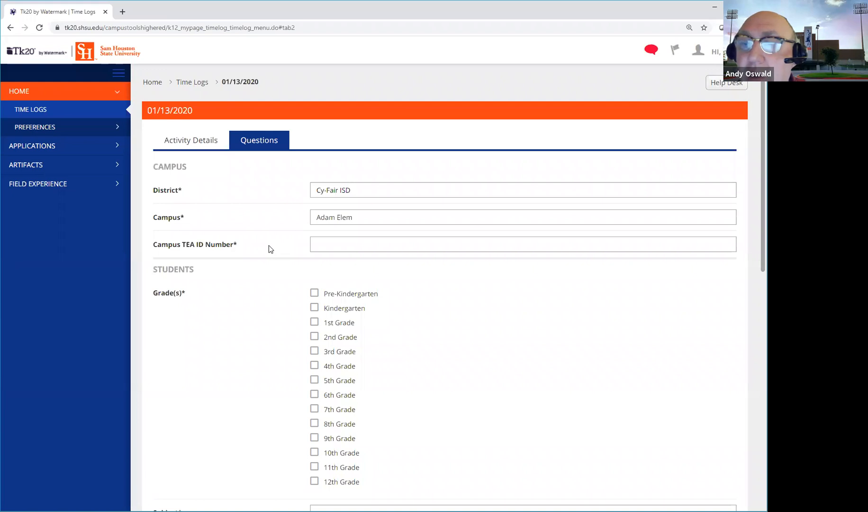
pyautogui.click(122, 12)
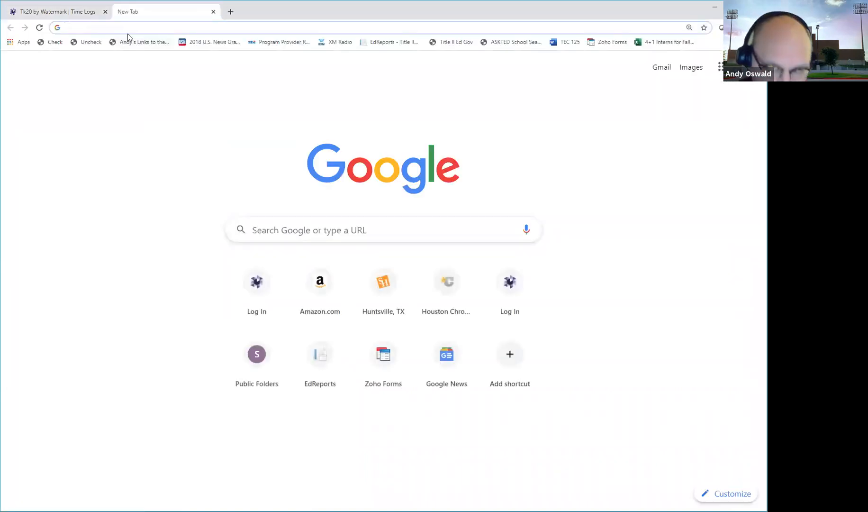
pyautogui.write('TEA TA')
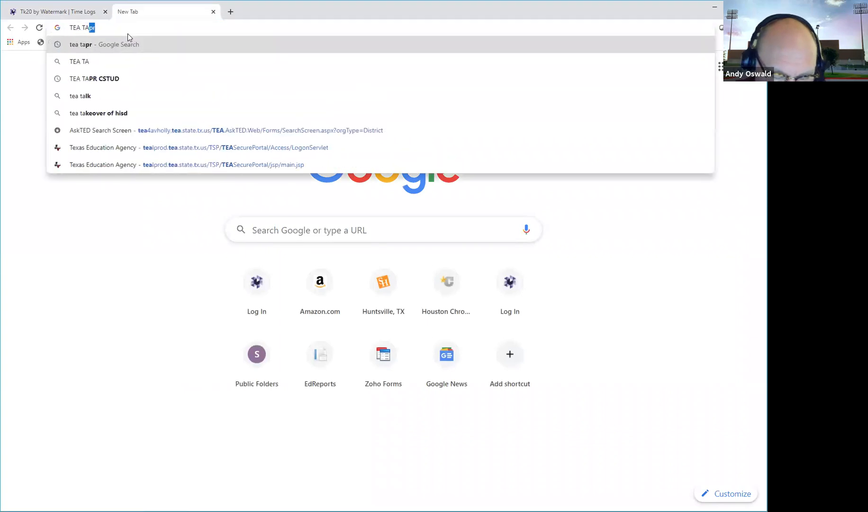
pyautogui.write('pr')
pyautogui.press('Return')
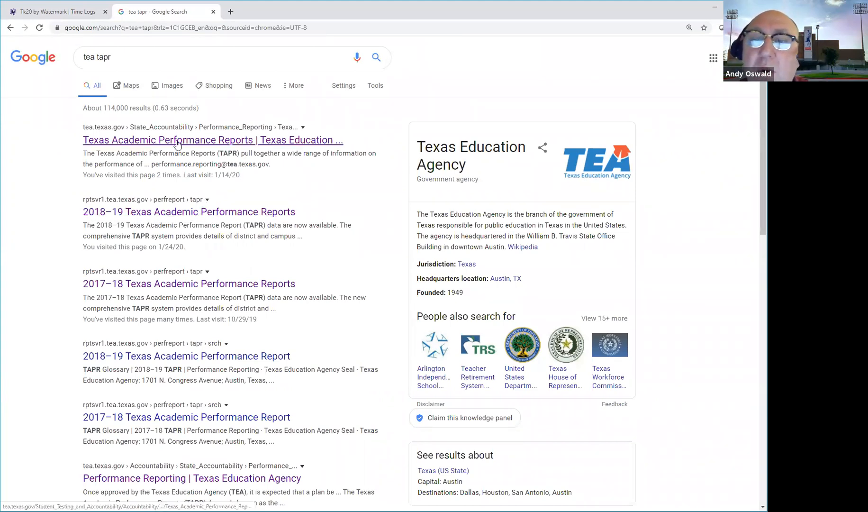
pyautogui.click(167, 214)
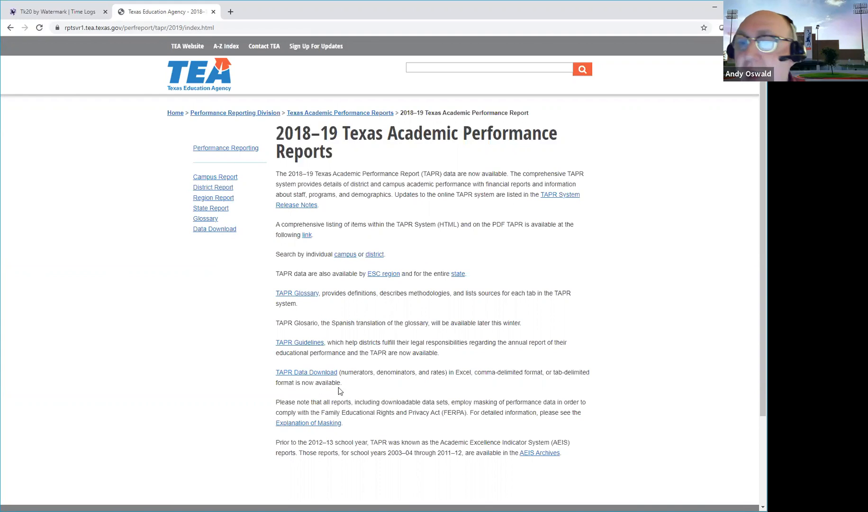
# Search the 2018–19 campus reports by campus name for Adam.
pyautogui.click(346, 255)
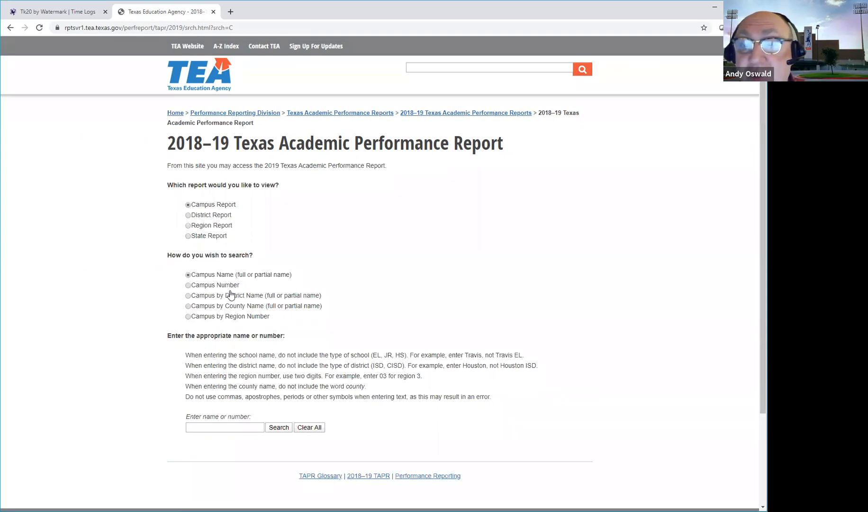
pyautogui.click(228, 427)
pyautogui.write('Adam')
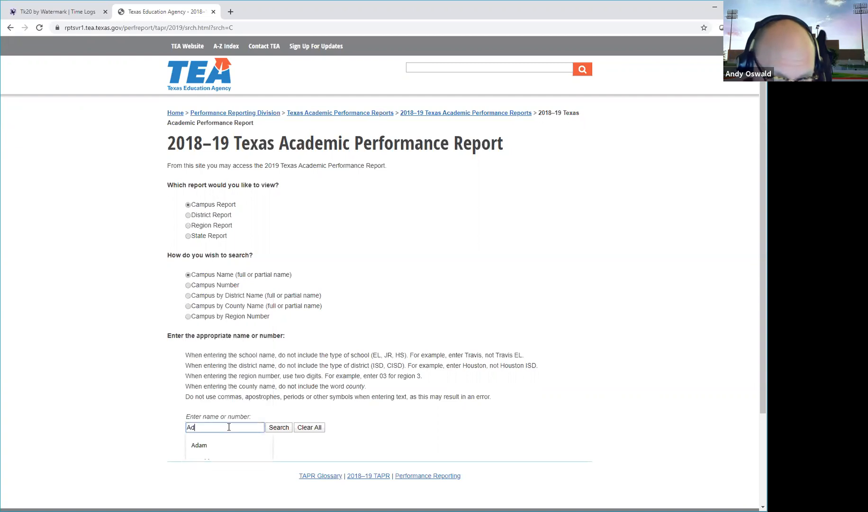
pyautogui.click(279, 426)
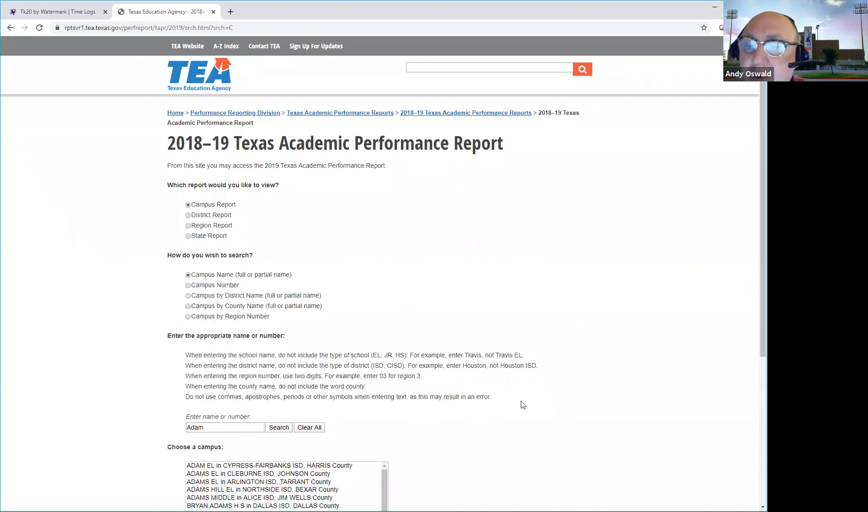
pyautogui.scroll(-1, 534, 403)
pyautogui.scroll(-1, 534, 403)
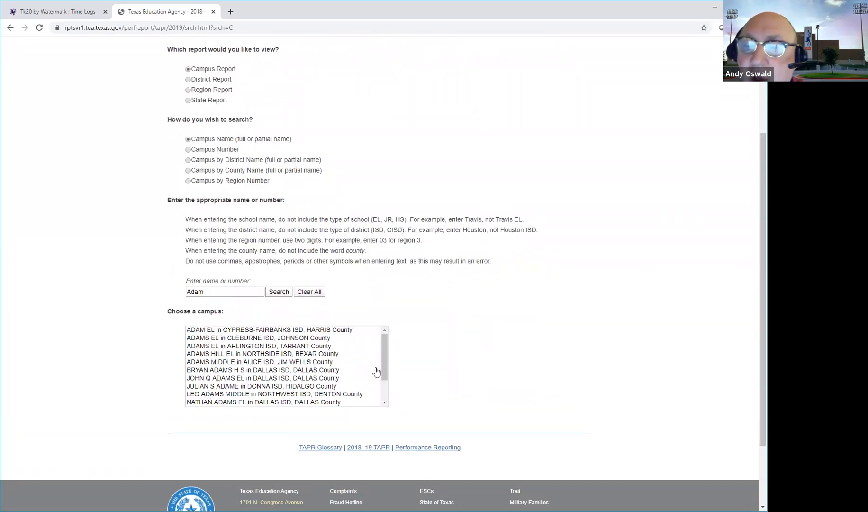
pyautogui.moveTo(385, 363)
pyautogui.mouseDown()
pyautogui.moveTo(383, 392)
pyautogui.moveTo(386, 360)
pyautogui.mouseUp()
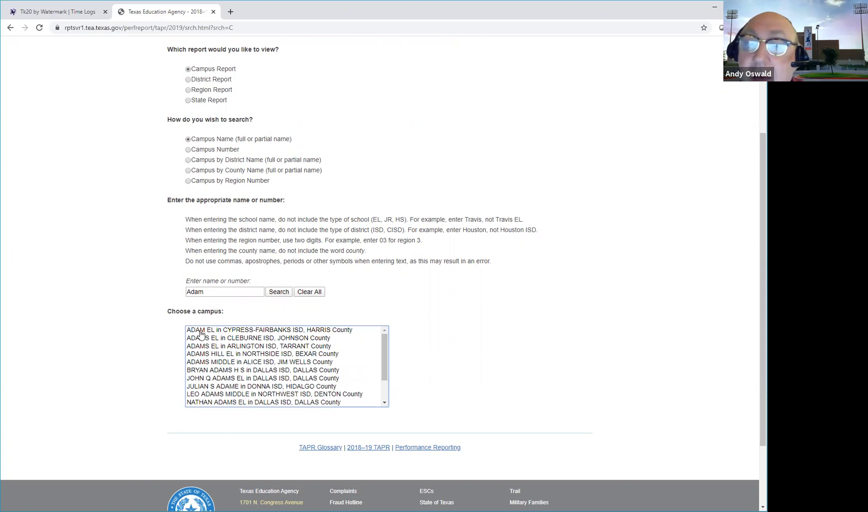
# Choose ADAM EL in Cypress-Fairbanks ISD, Harris County and view its report in the TAPR System (HTML) format.
pyautogui.click(238, 332)
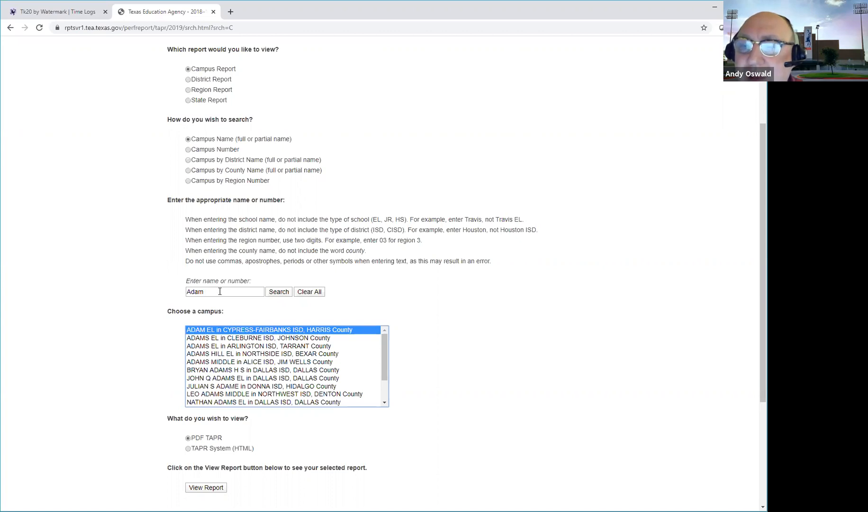
pyautogui.moveTo(384, 350)
pyautogui.mouseDown()
pyautogui.moveTo(385, 378)
pyautogui.moveTo(385, 345)
pyautogui.mouseUp()
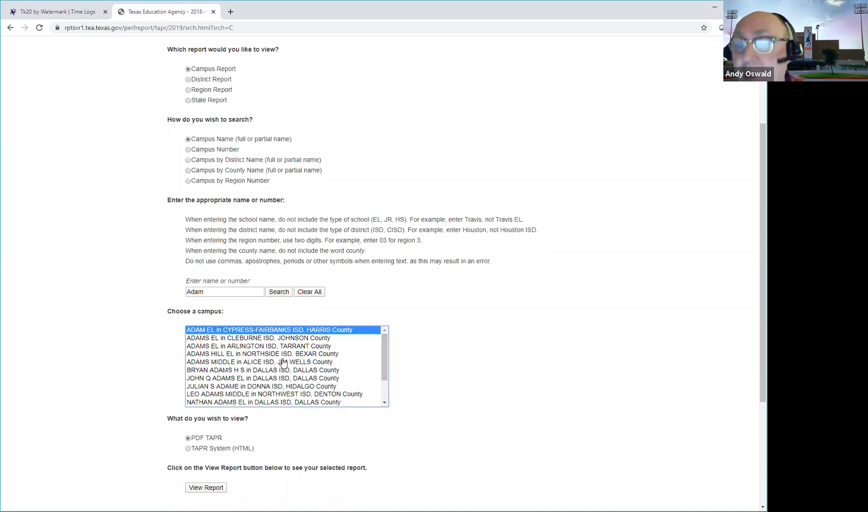
pyautogui.click(210, 292)
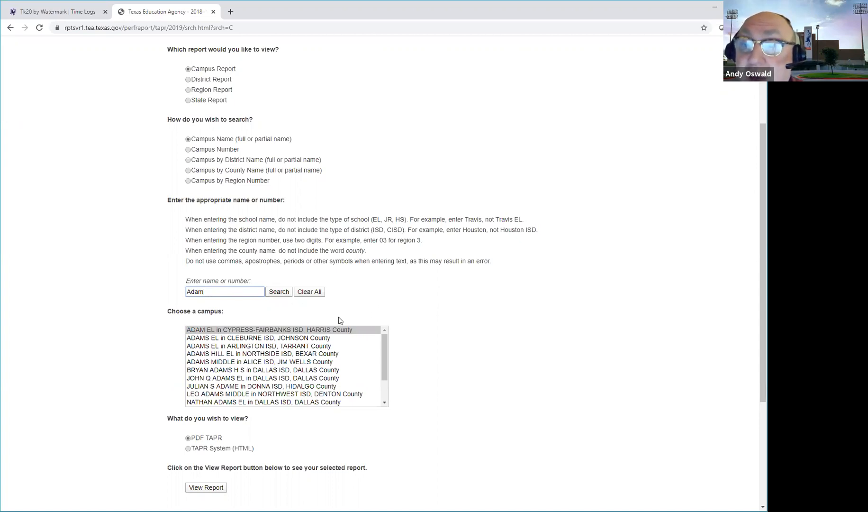
pyautogui.click(298, 330)
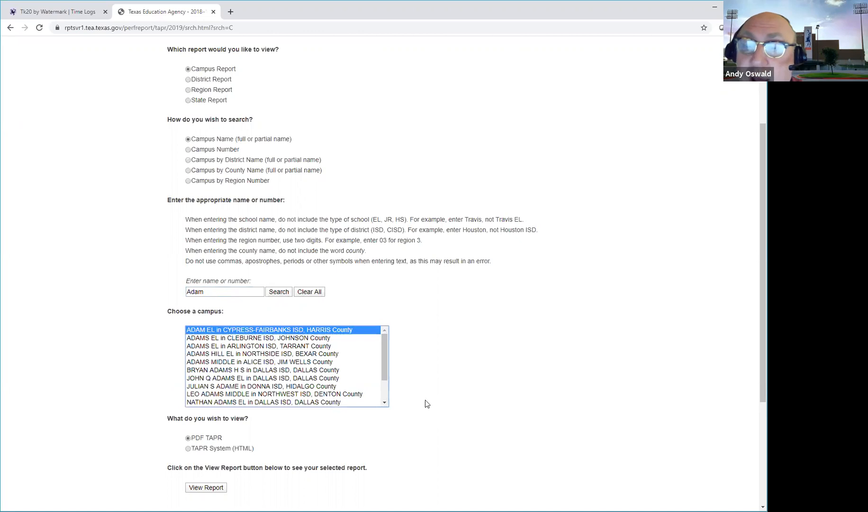
pyautogui.click(189, 449)
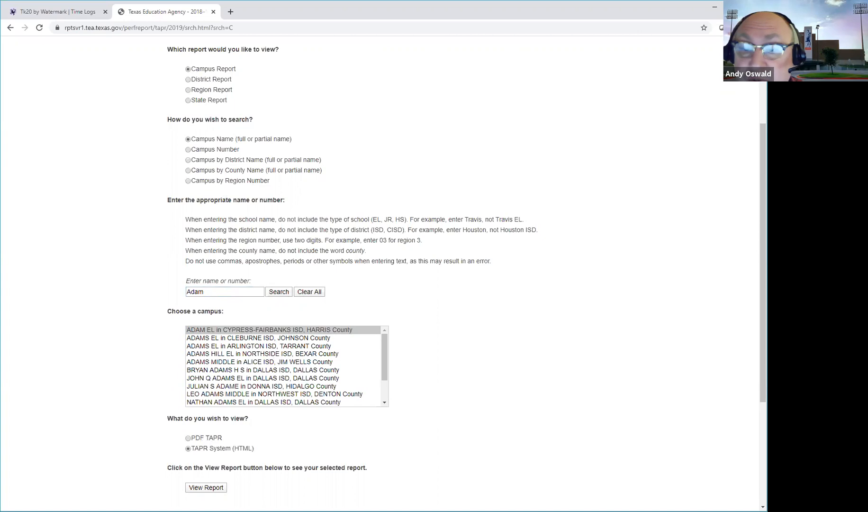
pyautogui.click(207, 488)
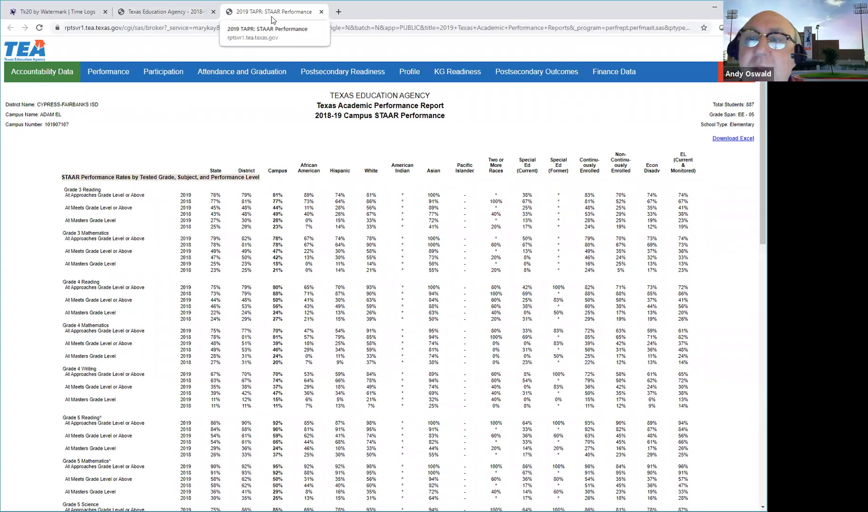
# Copy the campus number from the report and paste it as the Campus TEA ID Number in the Tk20 time log.
pyautogui.doubleClick(64, 124)
pyautogui.hotkey('ctrl', 'c')
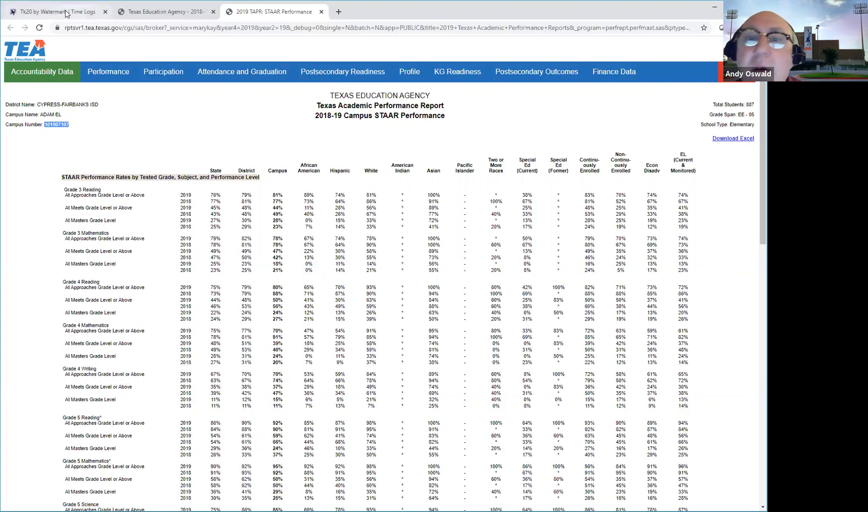
pyautogui.click(66, 14)
pyautogui.click(340, 239)
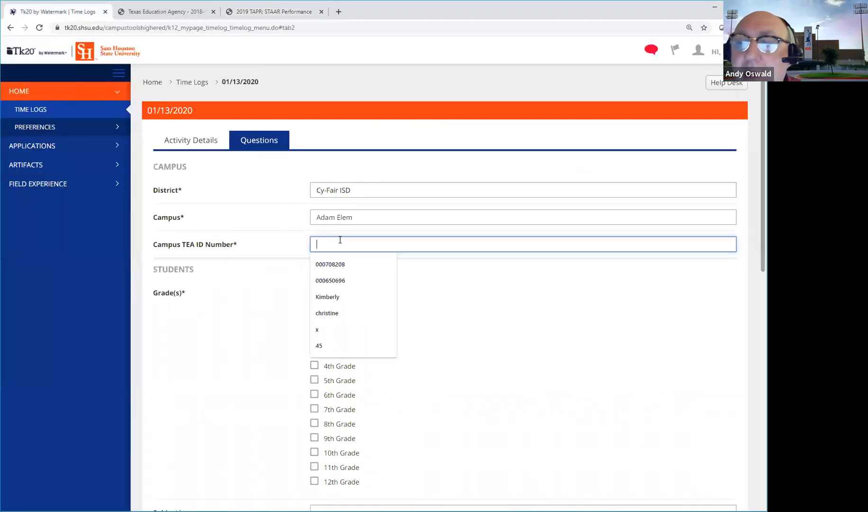
pyautogui.hotkey('ctrl', 'v')
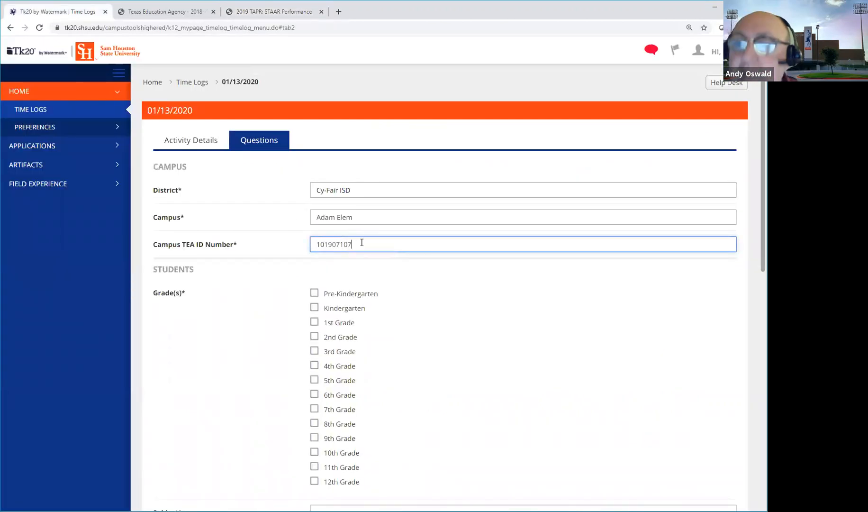
pyautogui.click(259, 217)
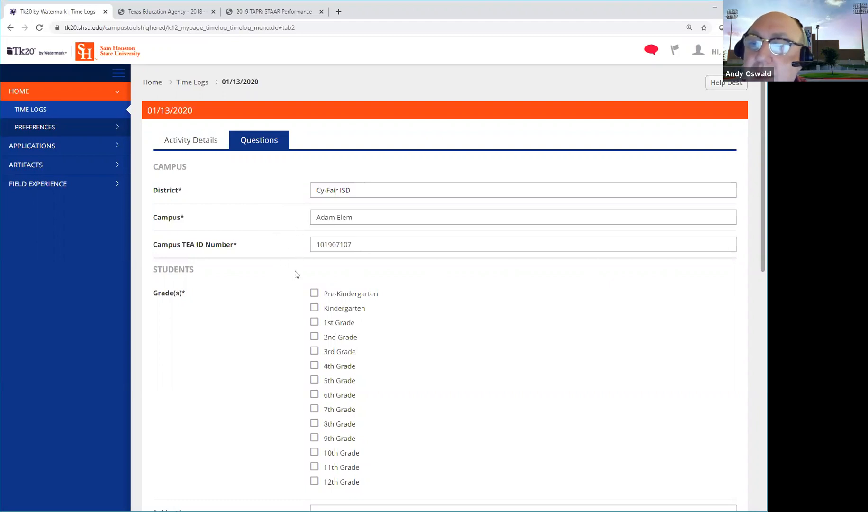
# Copy the Campus TEA ID Number and replace it with a placeholder of ten nines.
pyautogui.scroll(-2, 432, 289)
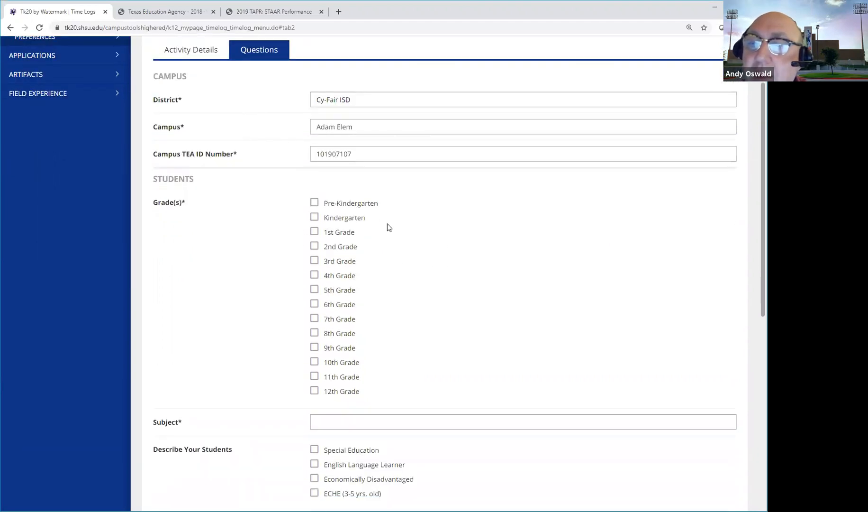
pyautogui.scroll(2, 388, 207)
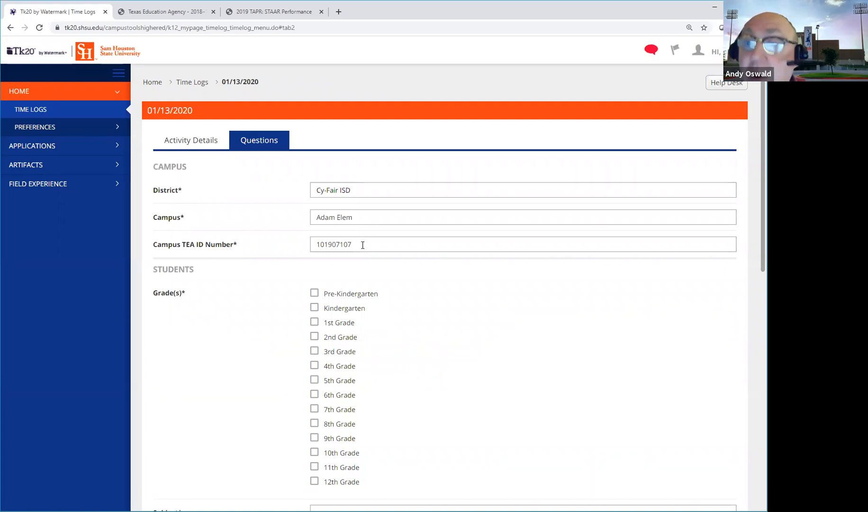
pyautogui.moveTo(352, 245); pyautogui.dragTo(319, 246)
pyautogui.hotkey('ctrl', 'c')
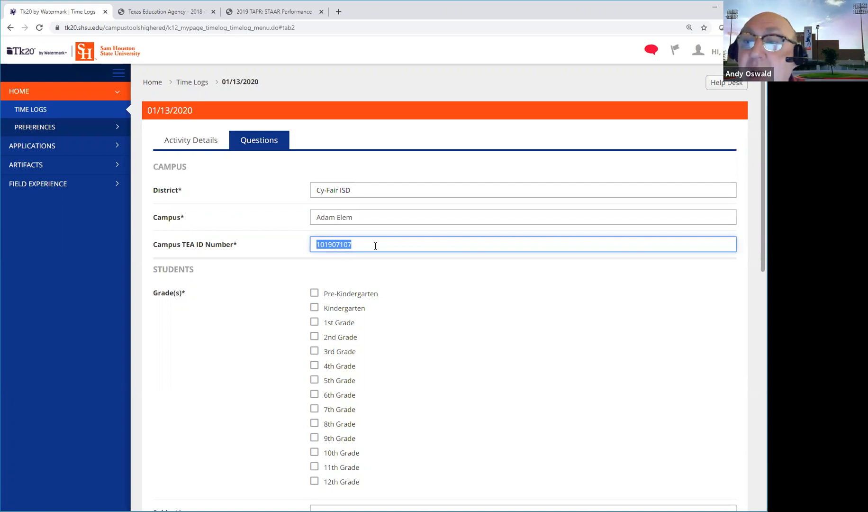
pyautogui.write('999')
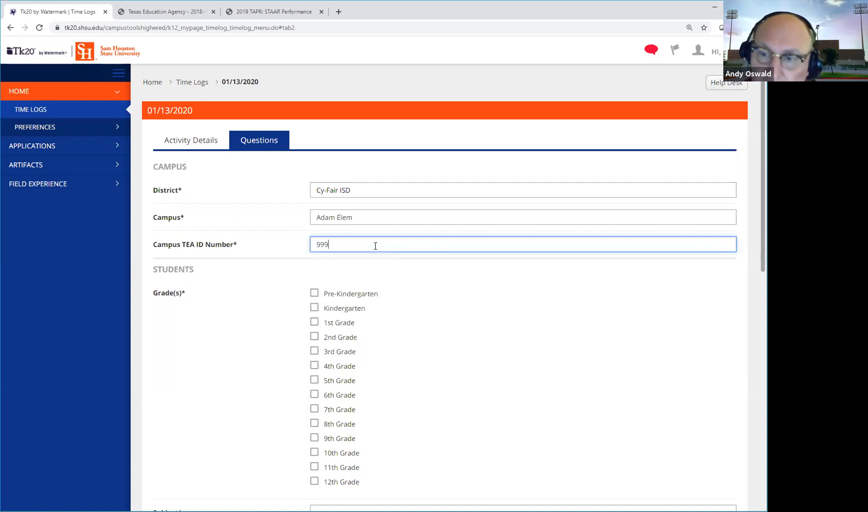
pyautogui.write('9999999')
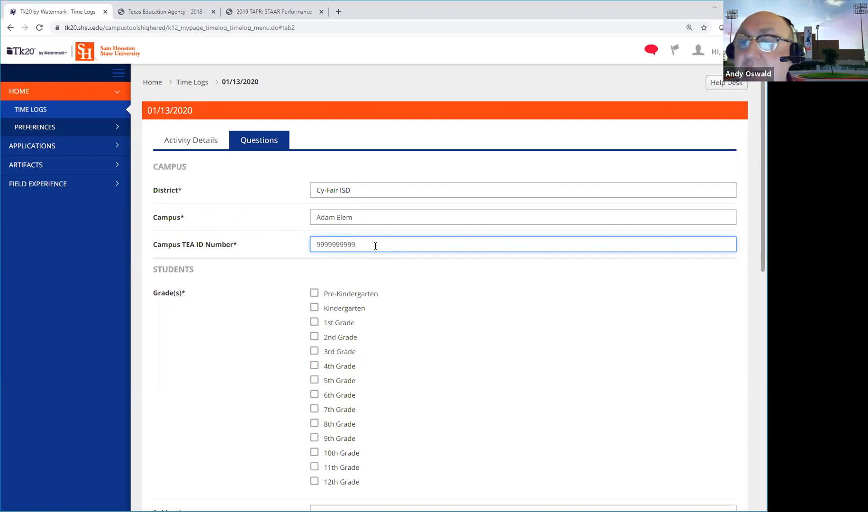
# Clear the placeholder from the Campus TEA ID Number and paste the copied campus number back in.
pyautogui.press('BackSpace')
pyautogui.press('BackSpace')
pyautogui.press('BackSpace')
pyautogui.press('BackSpace')
pyautogui.press('BackSpace')
pyautogui.press('BackSpace')
pyautogui.press('BackSpace')
pyautogui.press('BackSpace')
pyautogui.press('BackSpace')
pyautogui.press('BackSpace')
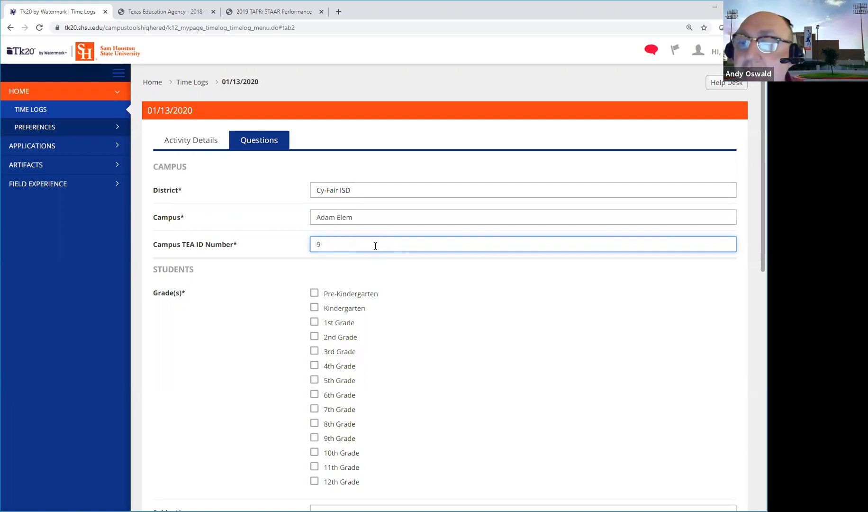
pyautogui.hotkey('ctrl', 'v')
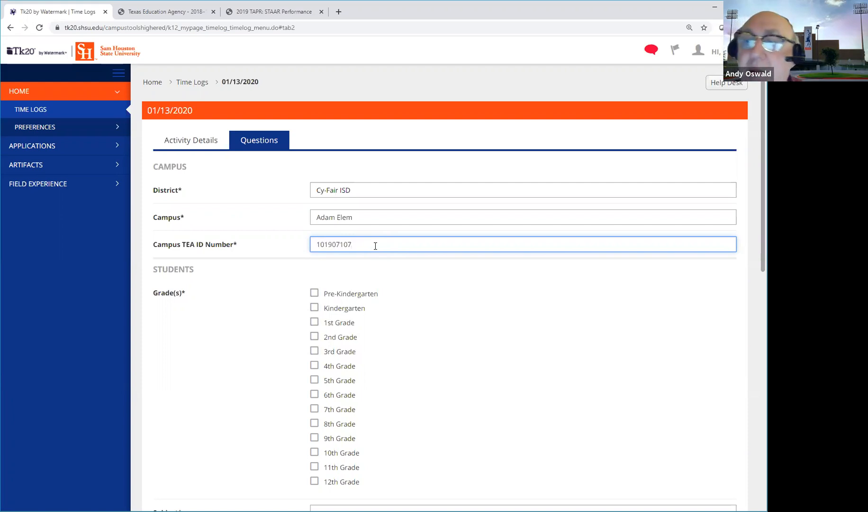
pyautogui.click(287, 276)
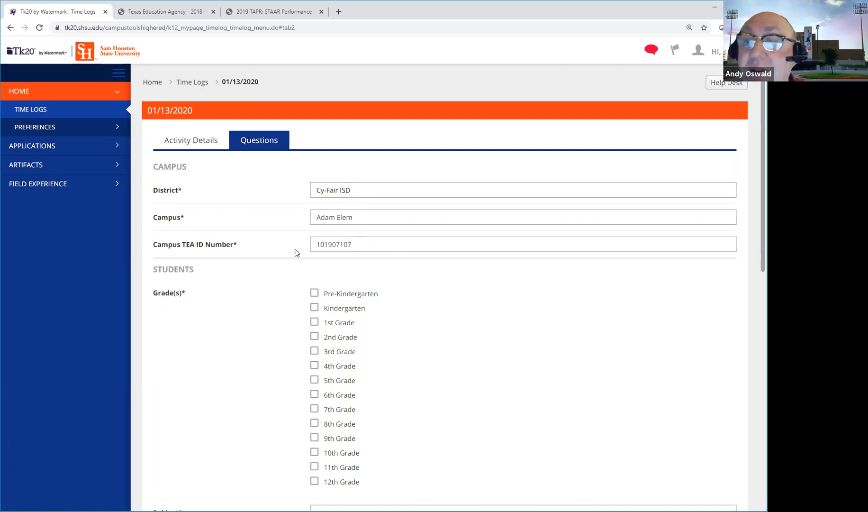
# Mark 2nd Grade as the grade of the observed students.
pyautogui.scroll(-1, 283, 297)
pyautogui.scroll(-1, 283, 298)
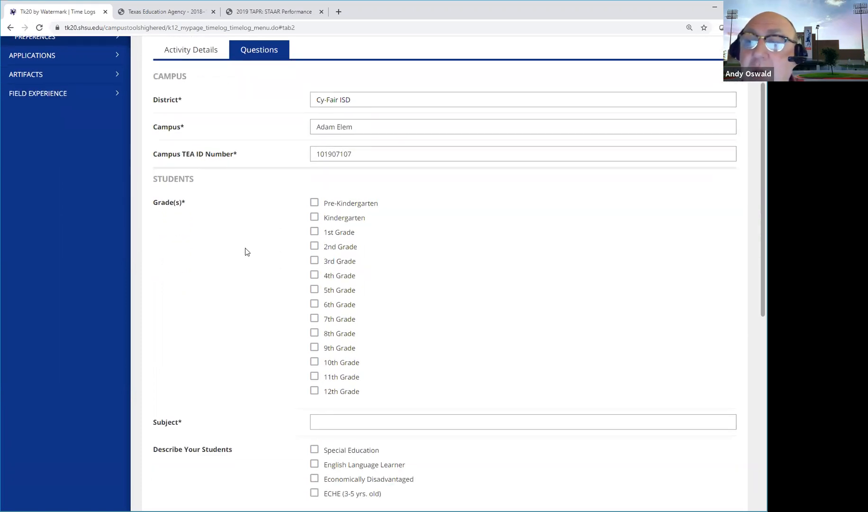
pyautogui.click(313, 246)
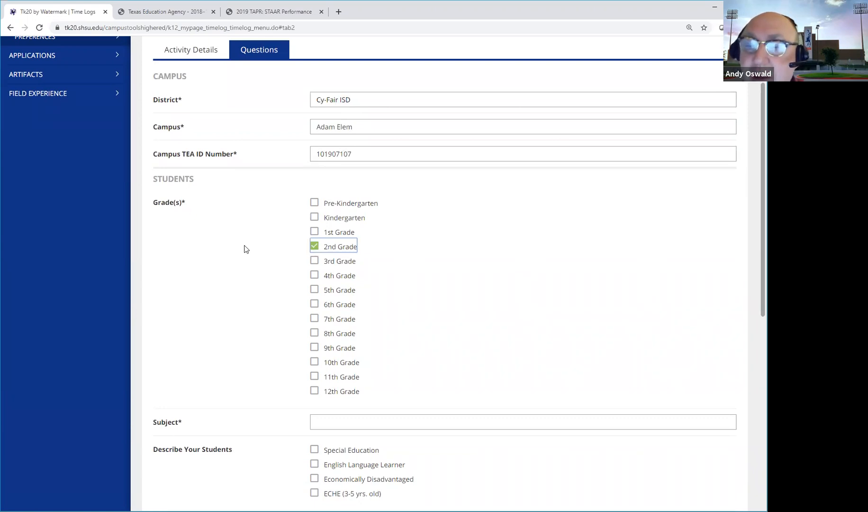
# Enter ELAR as the subject and replace it with Reading.
pyautogui.scroll(-2, 246, 249)
pyautogui.click(332, 331)
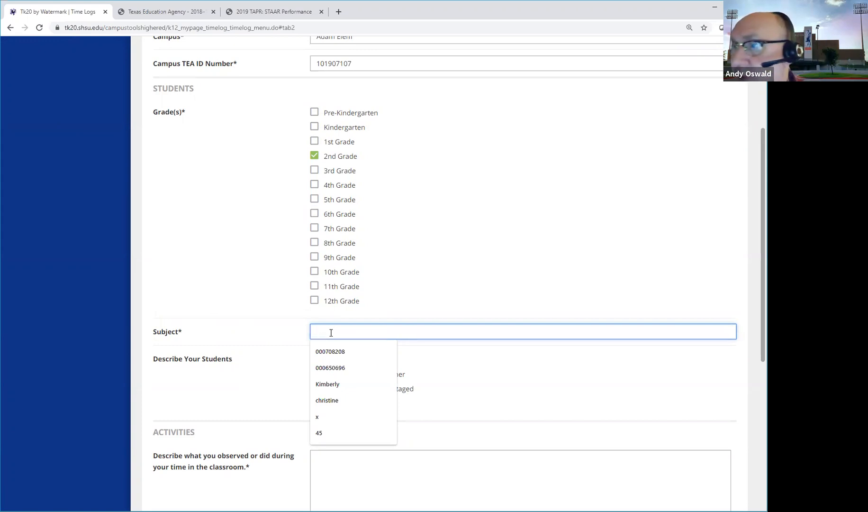
pyautogui.write('ELAR')
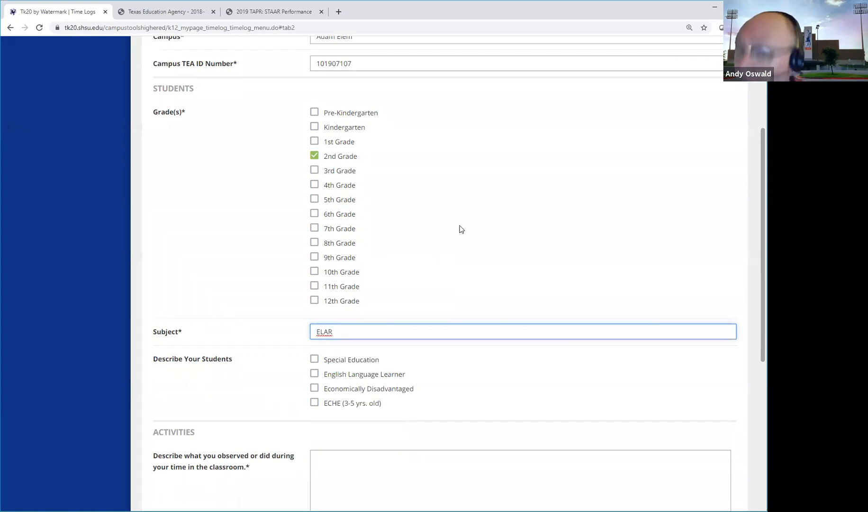
pyautogui.press('BackSpace')
pyautogui.press('BackSpace')
pyautogui.press('BackSpace')
pyautogui.press('BackSpace')
pyautogui.write('Reading')
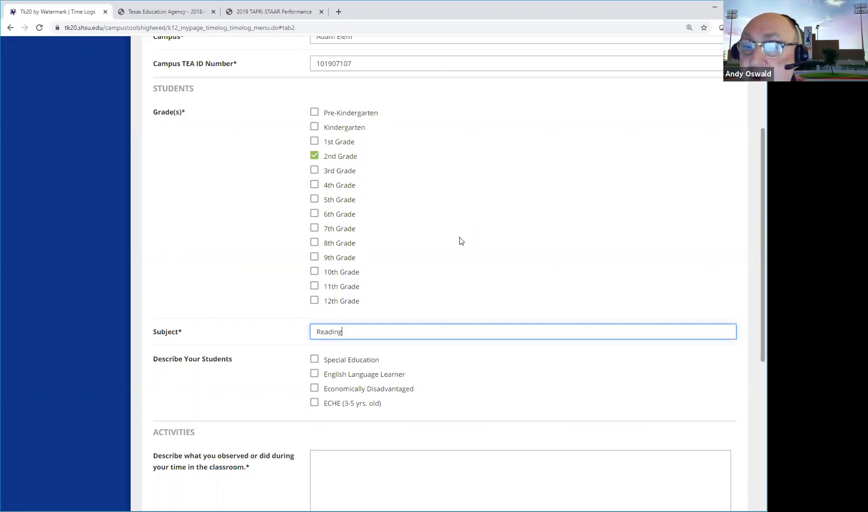
pyautogui.scroll(-2, 460, 354)
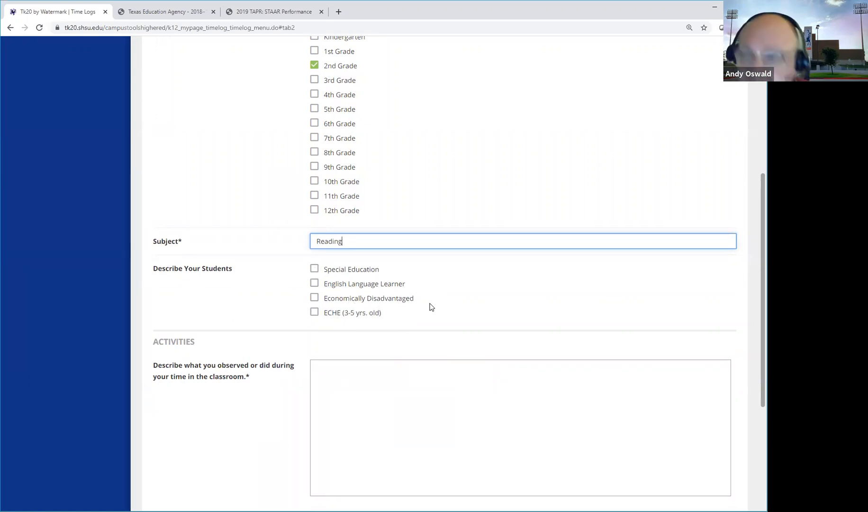
# Mark the observed students as Special Education and English Language Learner.
pyautogui.click(315, 269)
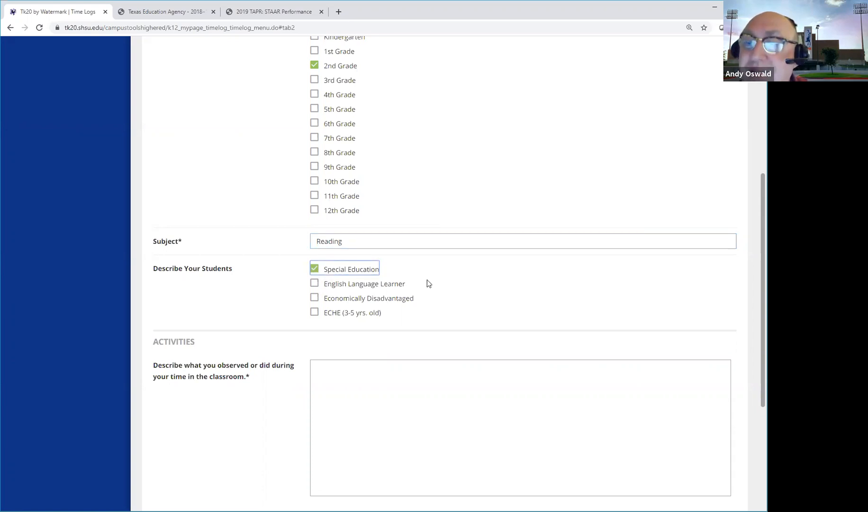
pyautogui.click(315, 283)
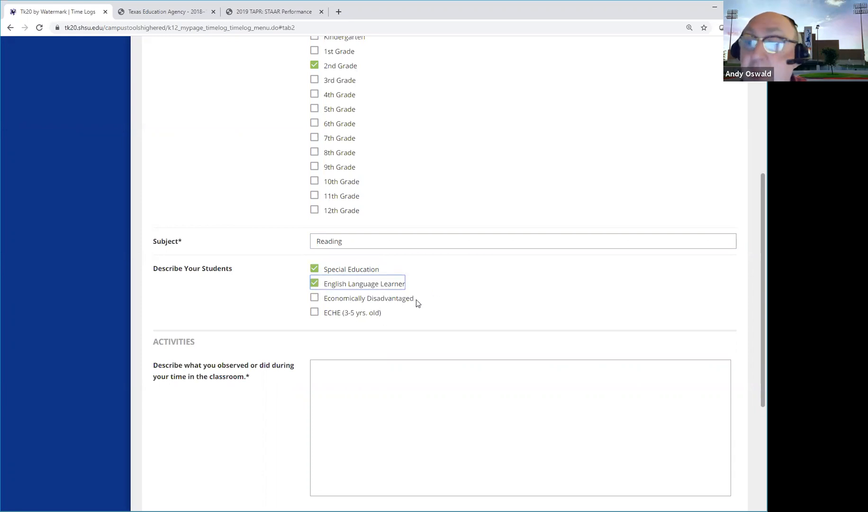
pyautogui.click(447, 295)
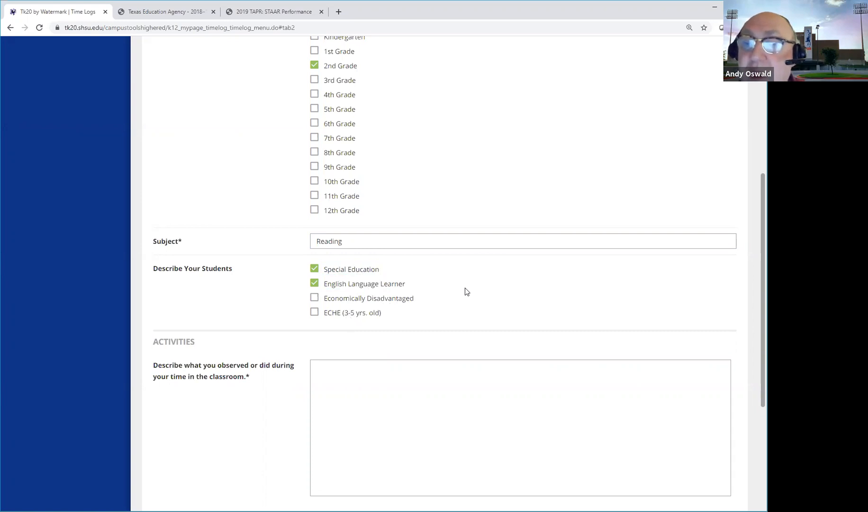
# Describe the classroom activity as "Observed teacher working with small reading groups on finding the main idea, then she did a large group reading activity.".
pyautogui.scroll(-1, 464, 291)
pyautogui.click(399, 334)
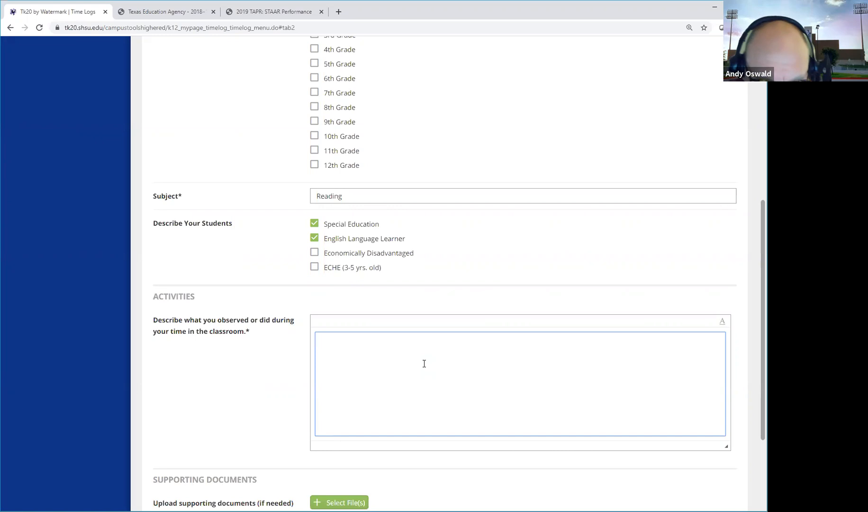
pyautogui.write('Ob')
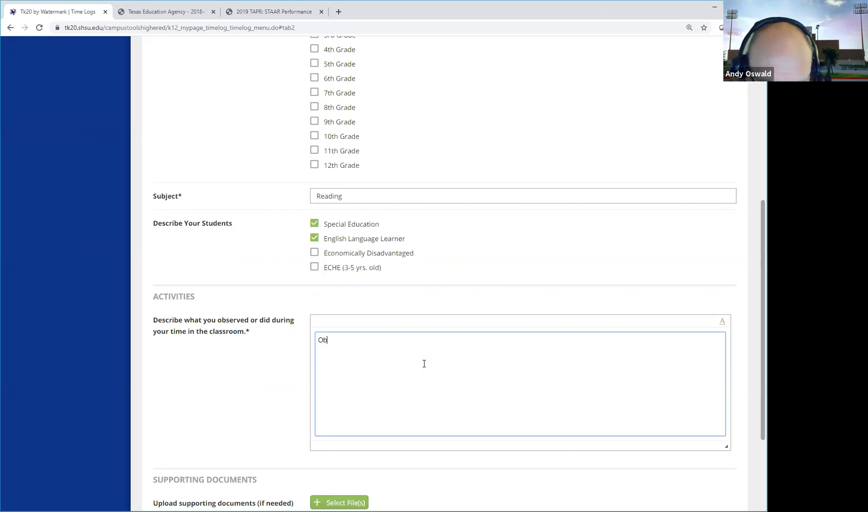
pyautogui.write('served tea')
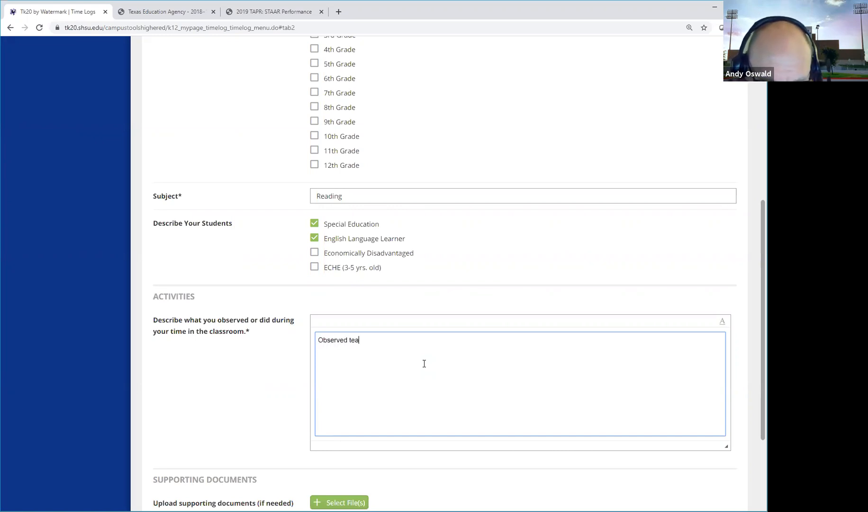
pyautogui.write('cher working')
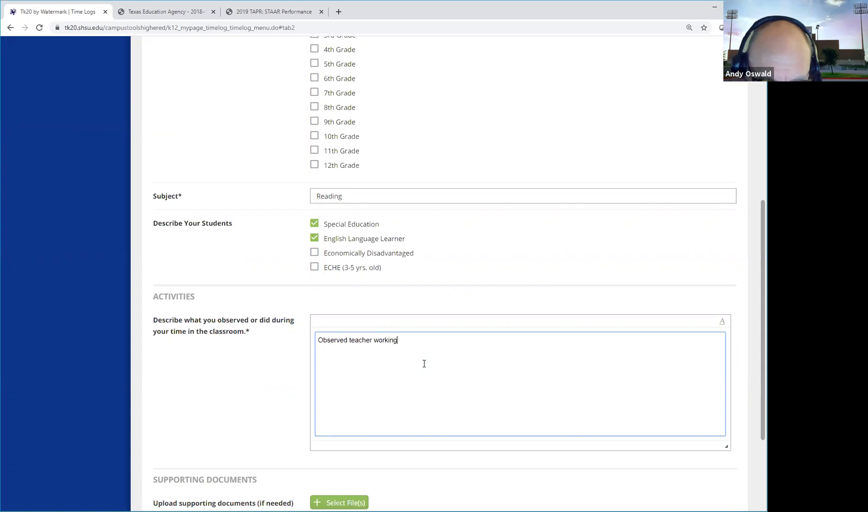
pyautogui.write(' with small')
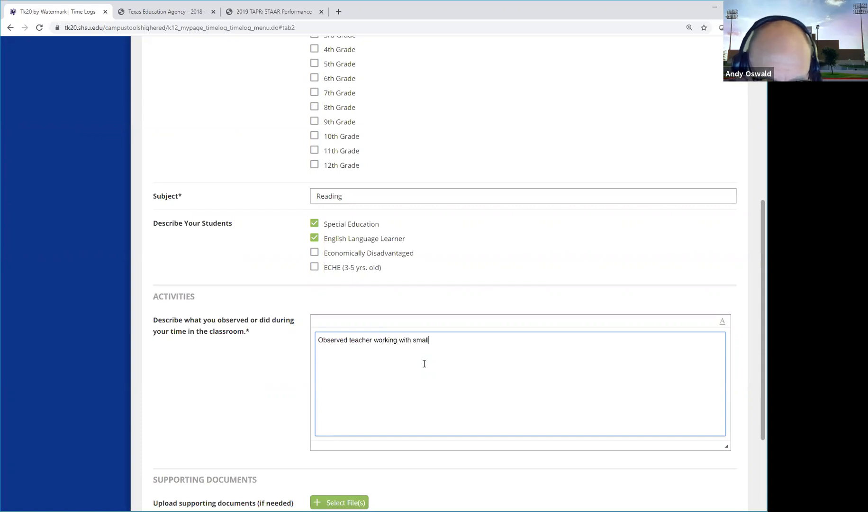
pyautogui.write(' reading groups on ')
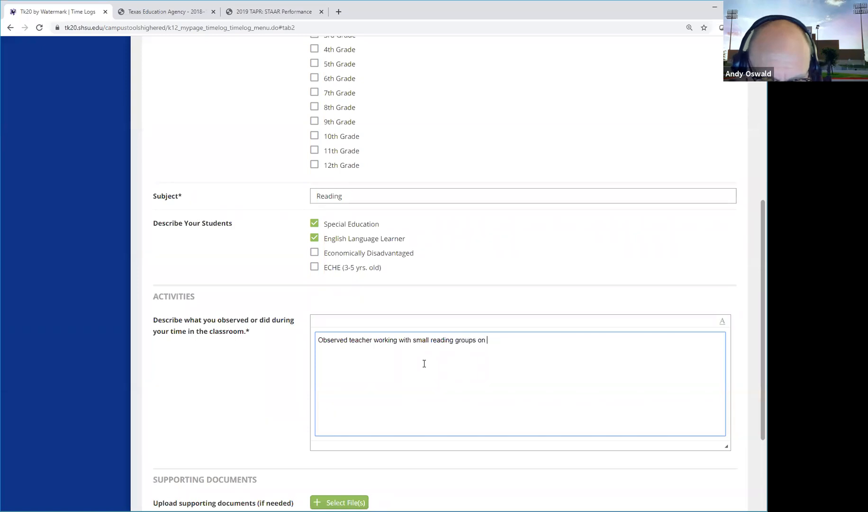
pyautogui.write('finding the ')
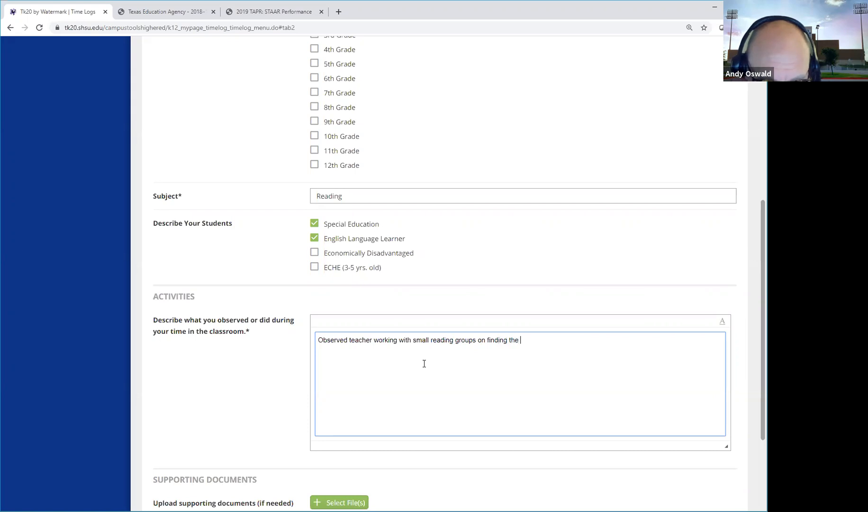
pyautogui.write('main idea, then ')
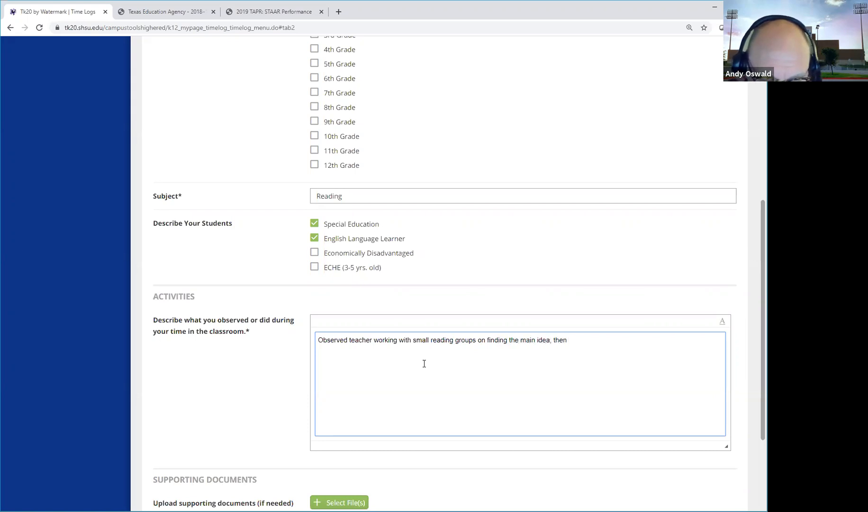
pyautogui.write('she ')
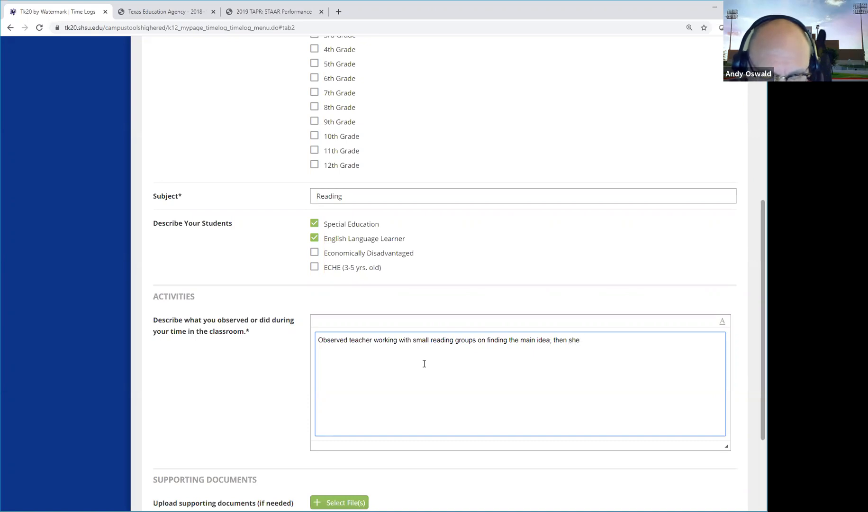
pyautogui.write('did a ')
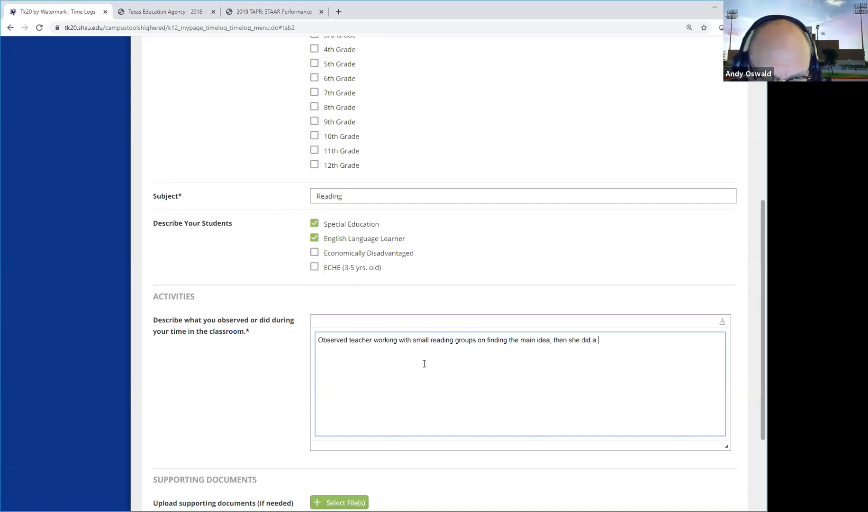
pyautogui.write('large gro')
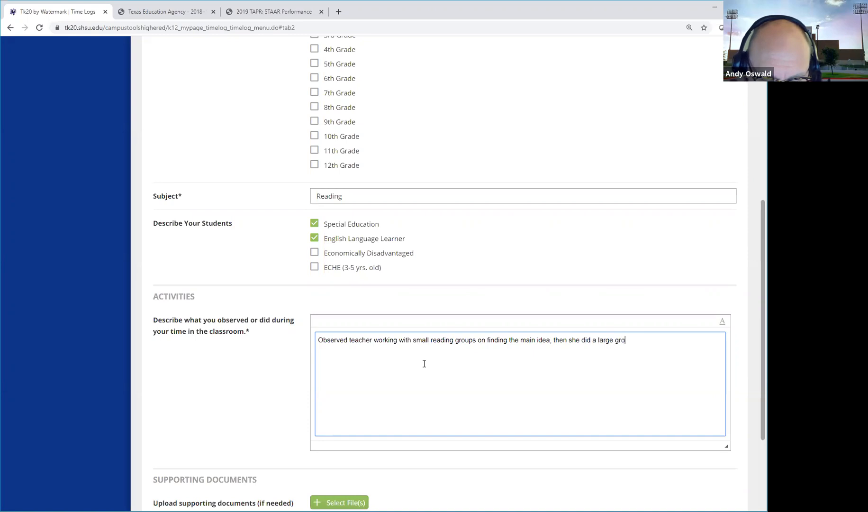
pyautogui.write('up reading ')
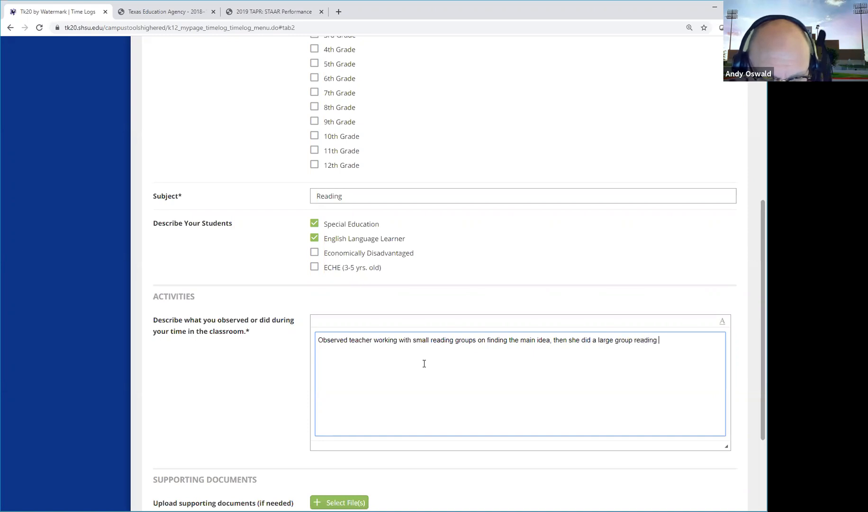
pyautogui.write('activity.')
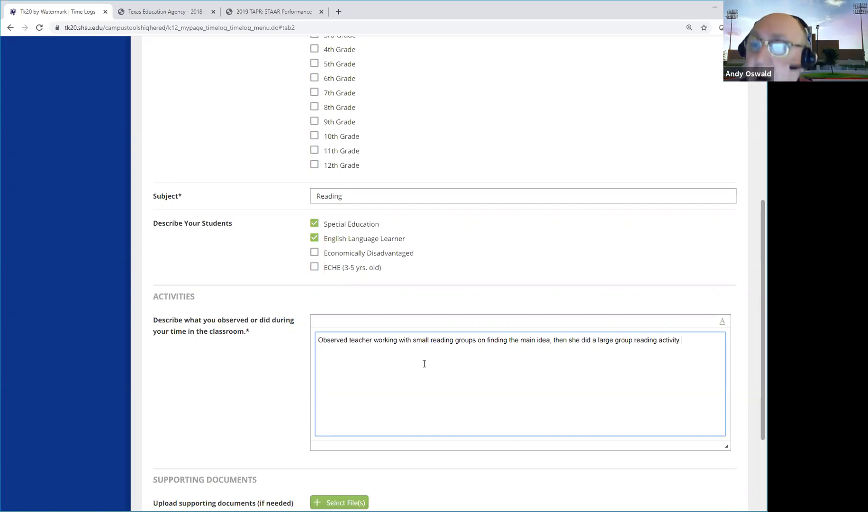
pyautogui.click(267, 370)
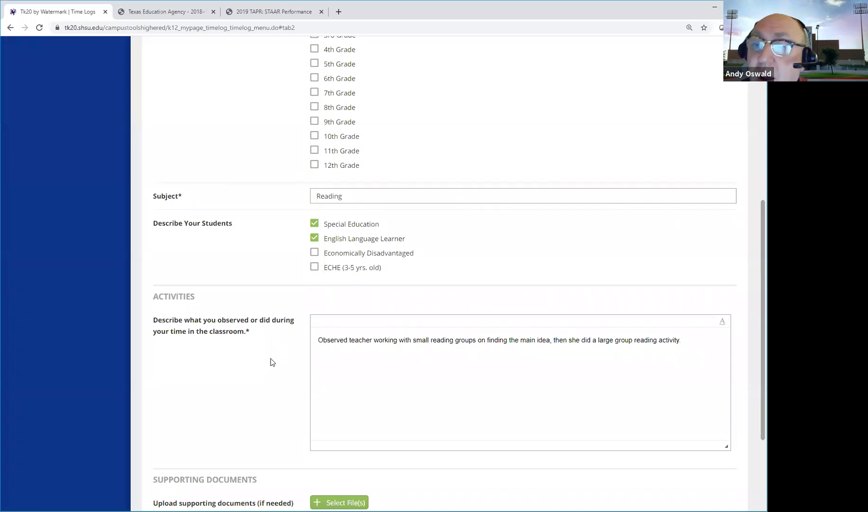
# Review the completed questions, create the observation entry, and check all of its columns in the time log list.
pyautogui.scroll(-1, 271, 362)
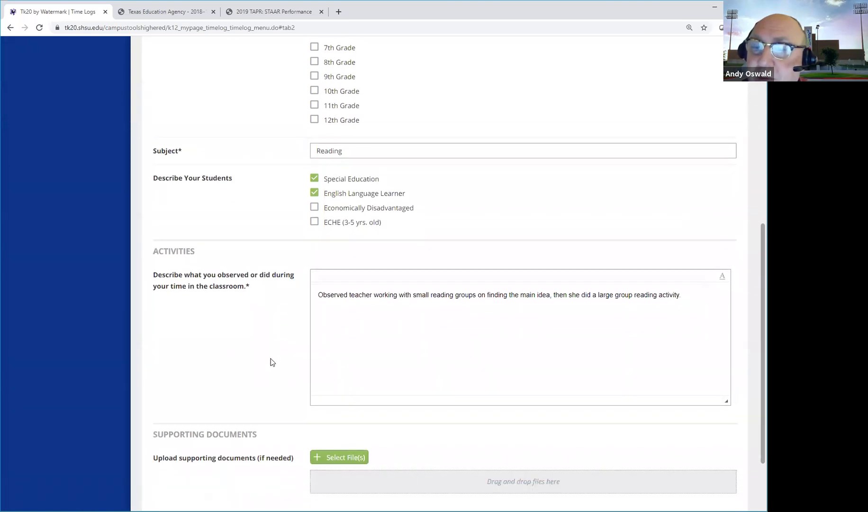
pyautogui.scroll(-1, 340, 406)
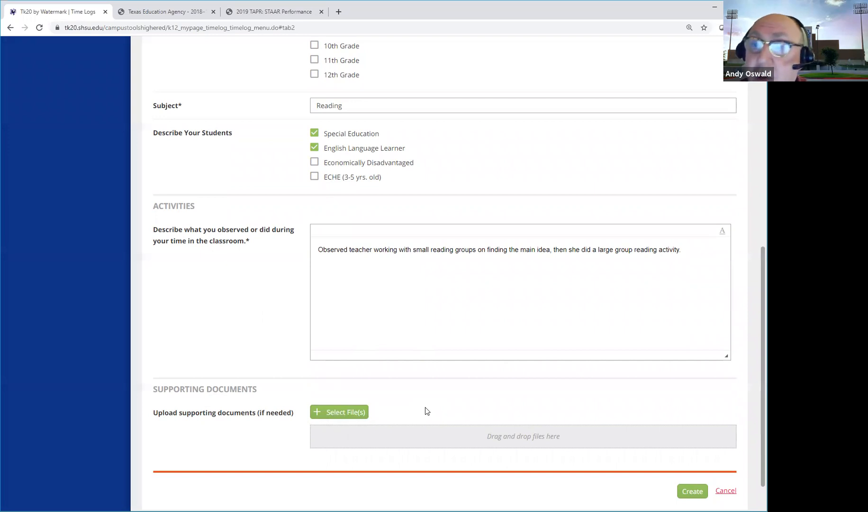
pyautogui.scroll(8, 263, 327)
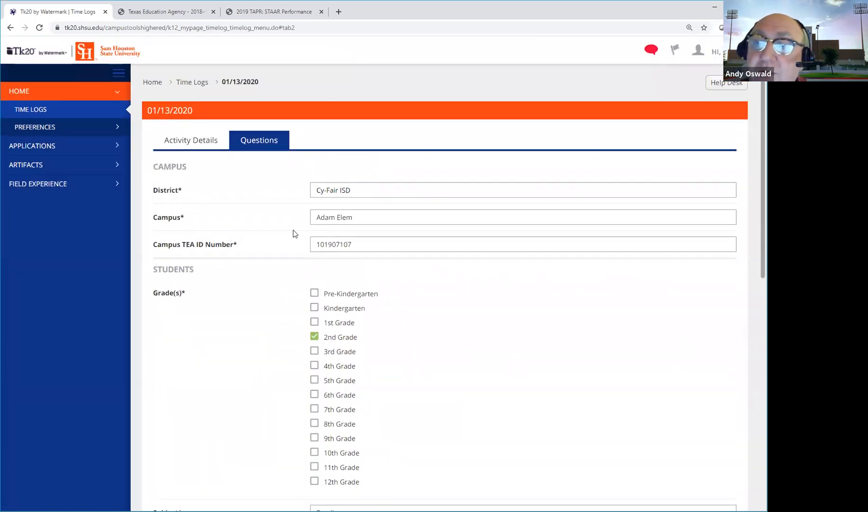
pyautogui.scroll(-5, 254, 344)
pyautogui.scroll(-4, 254, 345)
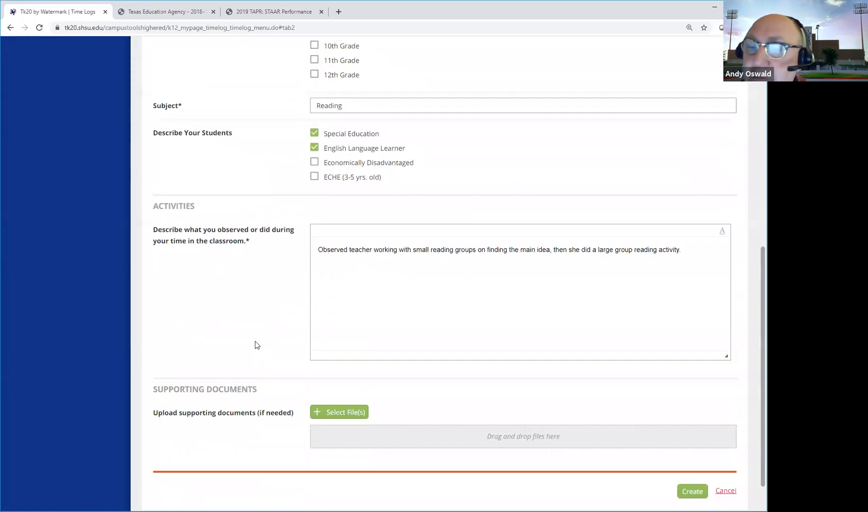
pyautogui.click(693, 491)
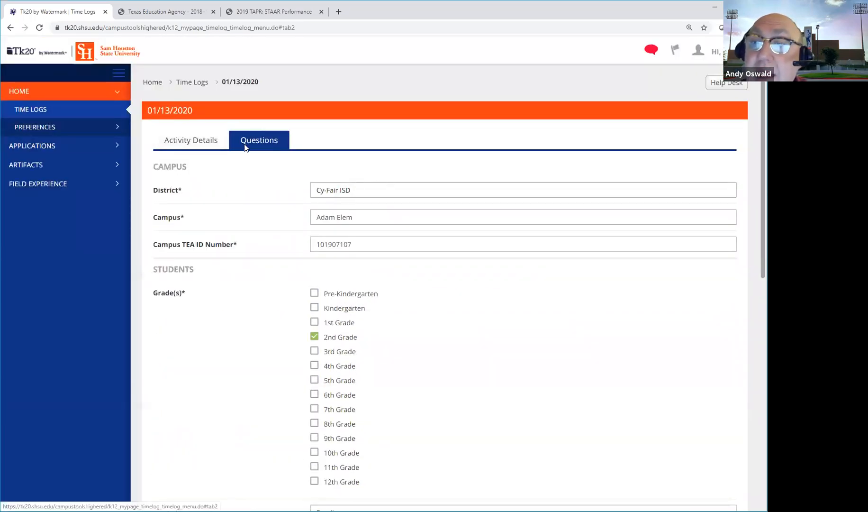
pyautogui.scroll(-9, 261, 239)
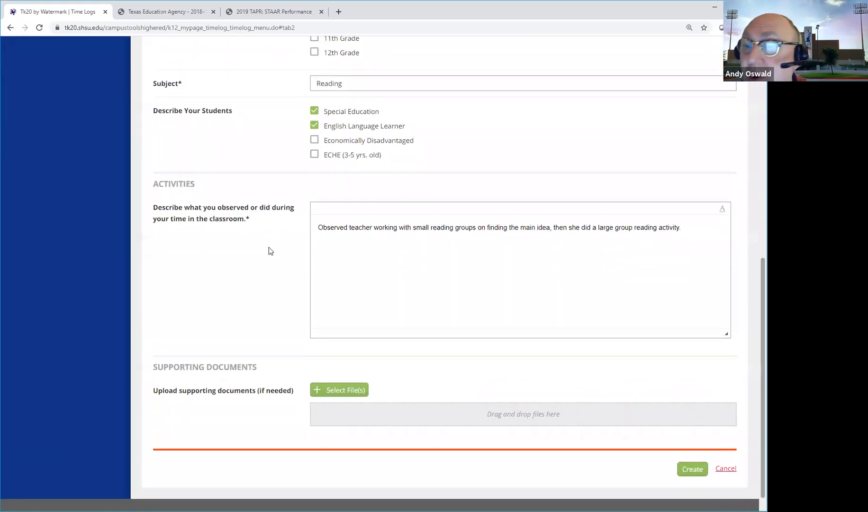
pyautogui.click(701, 451)
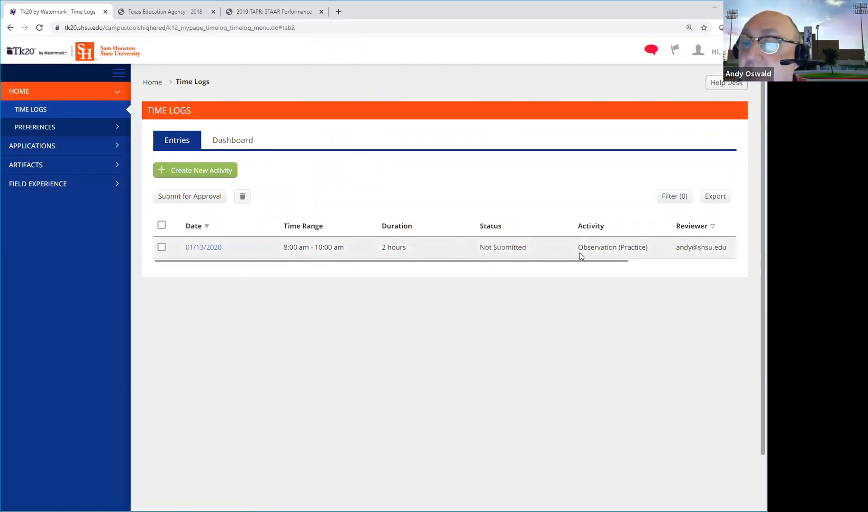
pyautogui.moveTo(601, 261); pyautogui.dragTo(727, 267)
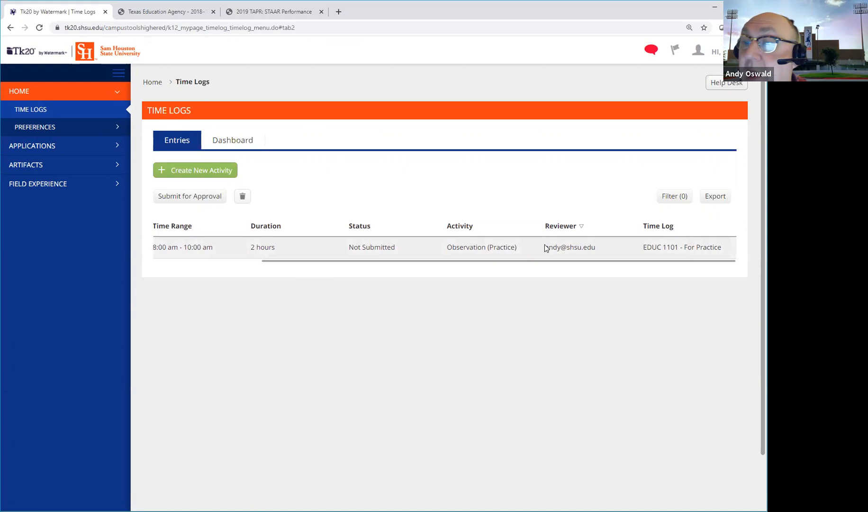
pyautogui.moveTo(585, 260); pyautogui.dragTo(439, 267)
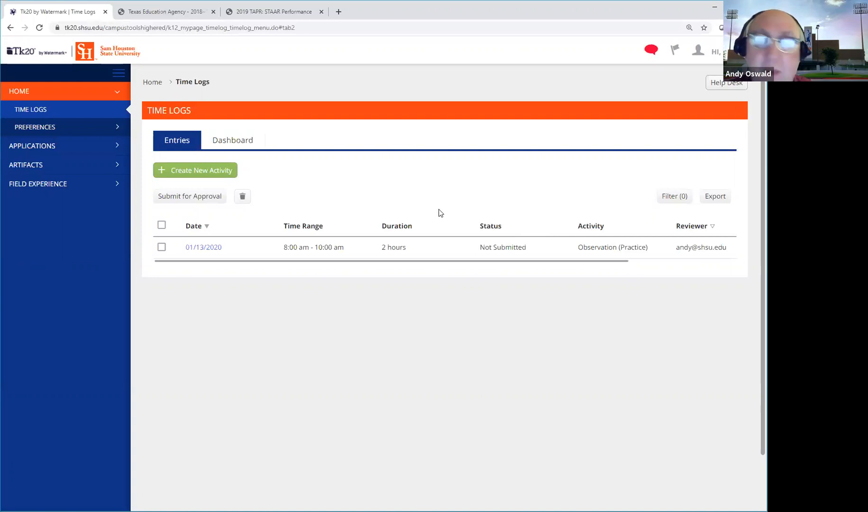
# Start a new activity in the EDUC 1101 - For Practice time log as Interaction with Students (Practice) and fill in the reviewer's email.
pyautogui.click(204, 175)
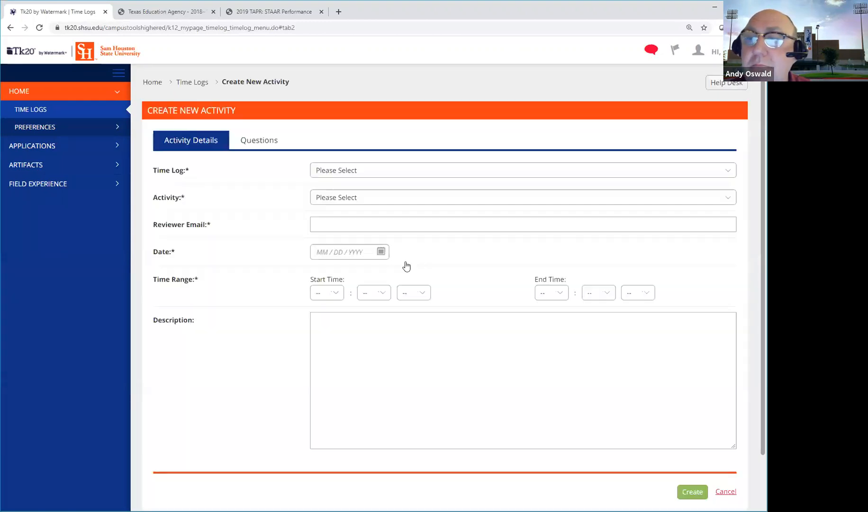
pyautogui.click(380, 174)
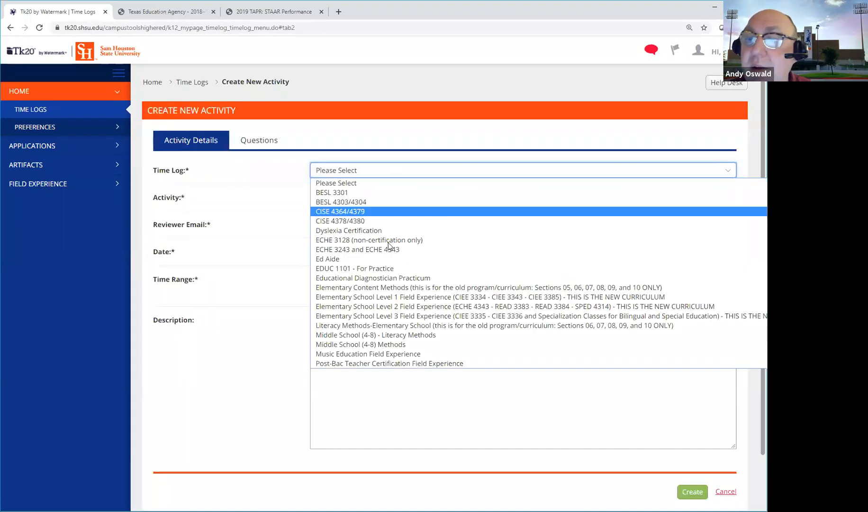
pyautogui.click(379, 269)
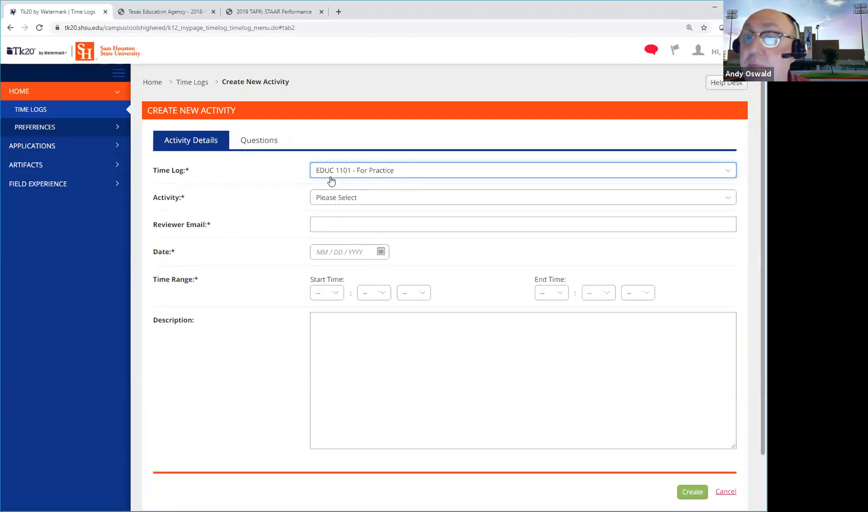
pyautogui.click(368, 198)
pyautogui.click(351, 229)
pyautogui.click(351, 229)
pyautogui.click(349, 244)
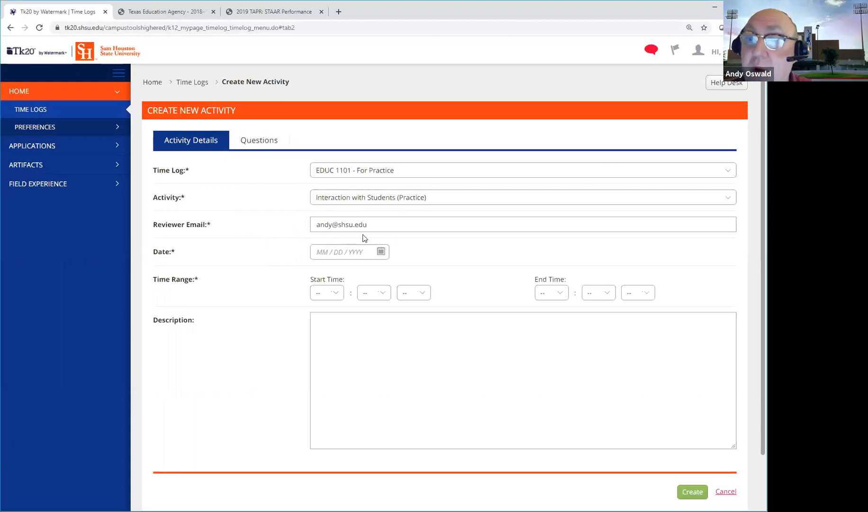
# Set the new activity's date to 01/13/2020 using the calendar.
pyautogui.click(338, 259)
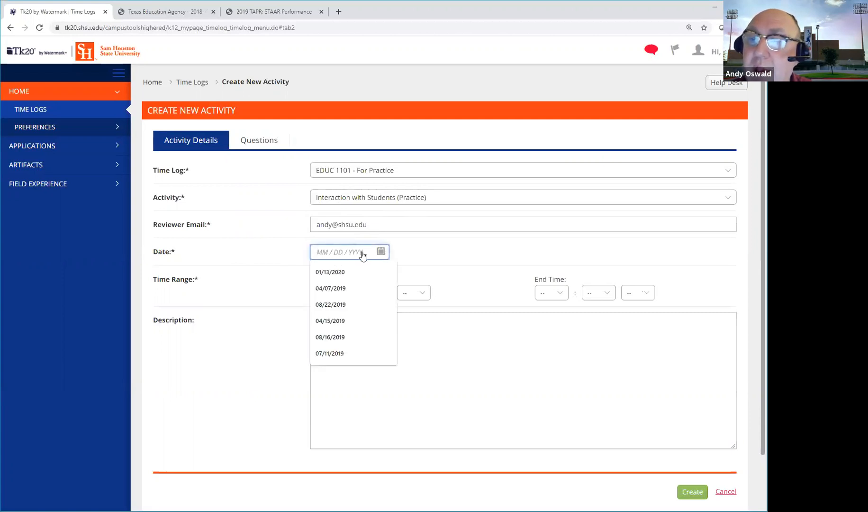
pyautogui.click(381, 251)
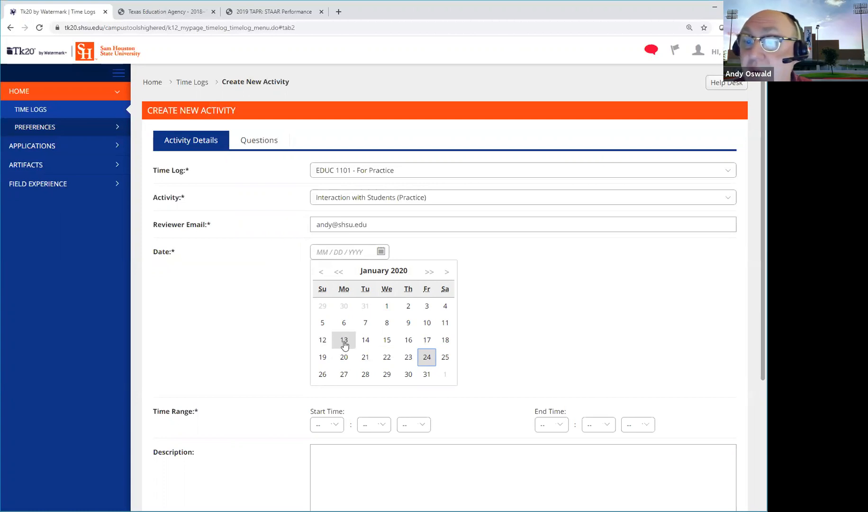
pyautogui.click(345, 342)
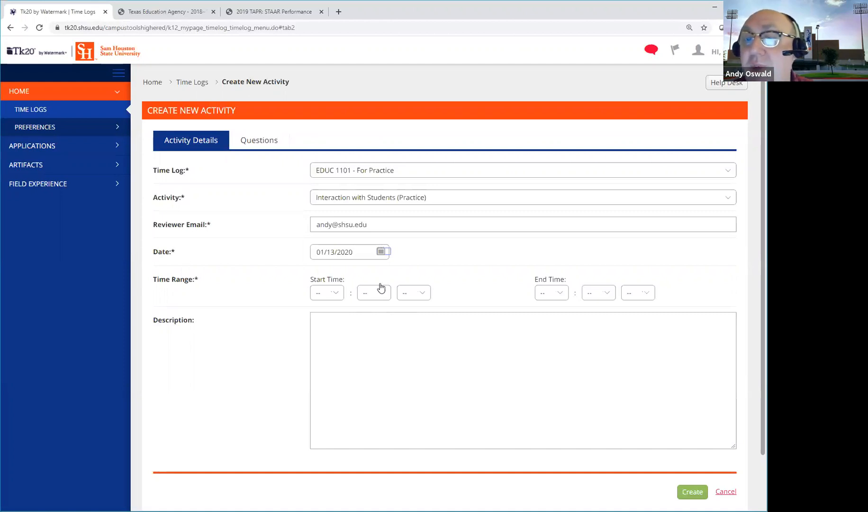
# Set the new activity's start time to 2:00 am.
pyautogui.click(336, 296)
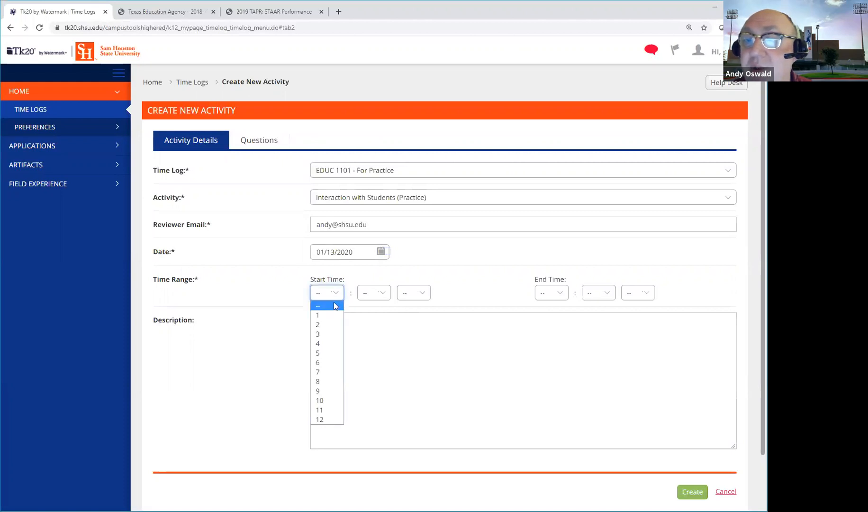
pyautogui.click(325, 324)
pyautogui.click(379, 292)
pyautogui.click(370, 315)
pyautogui.click(423, 297)
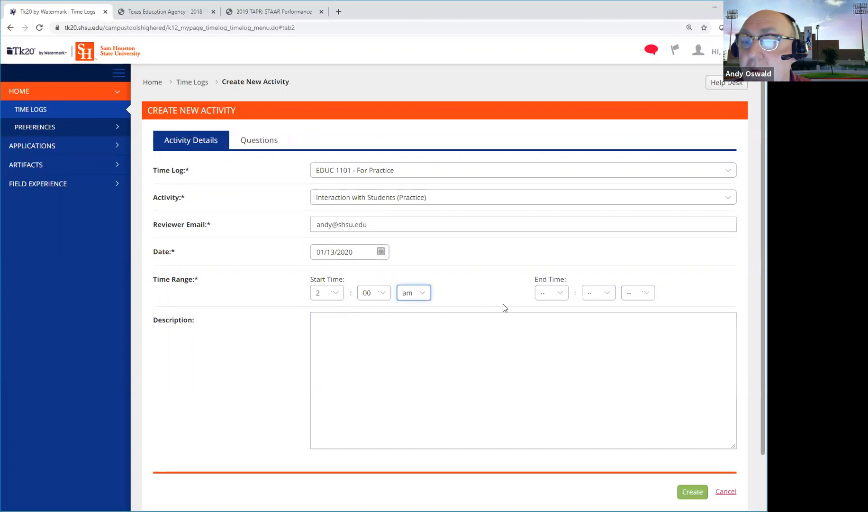
# Change the start time to 2:00 pm and set the end time to 3:00 pm.
pyautogui.click(423, 295)
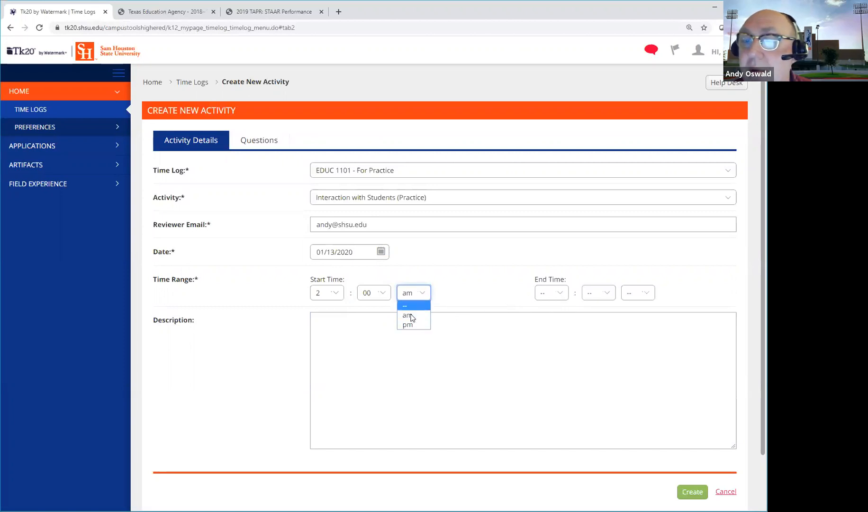
pyautogui.click(409, 326)
pyautogui.click(543, 294)
pyautogui.click(542, 335)
pyautogui.click(609, 293)
pyautogui.click(601, 315)
pyautogui.click(642, 295)
pyautogui.click(638, 324)
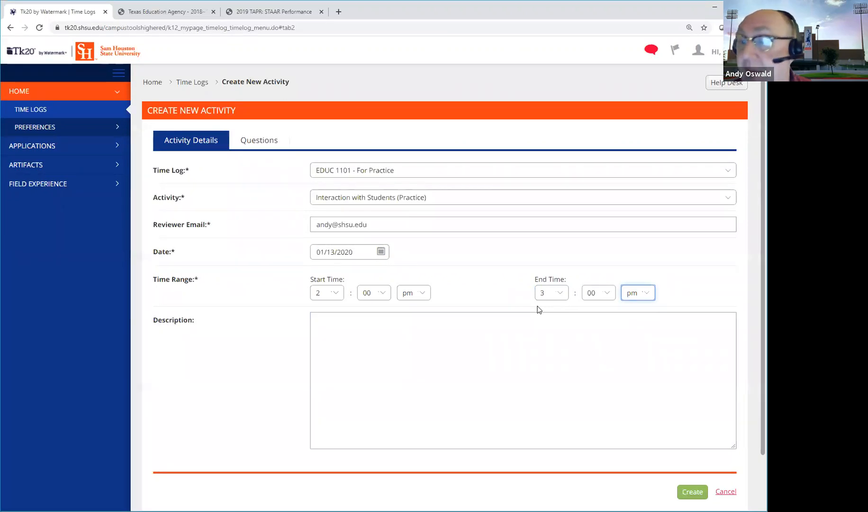
# Fill in the activity's campus questions with district Cy-Fair ISD, campus Adam Elem and the campus TEA ID number.
pyautogui.click(259, 141)
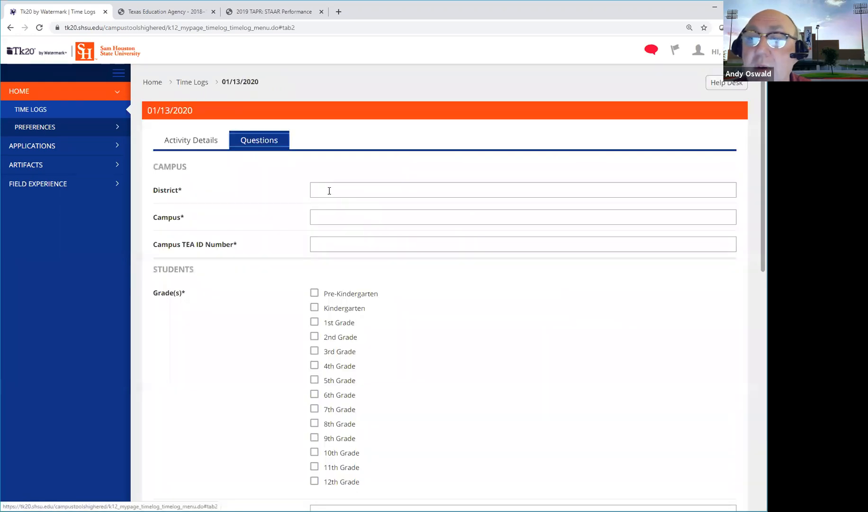
pyautogui.click(330, 190)
pyautogui.write('Cy')
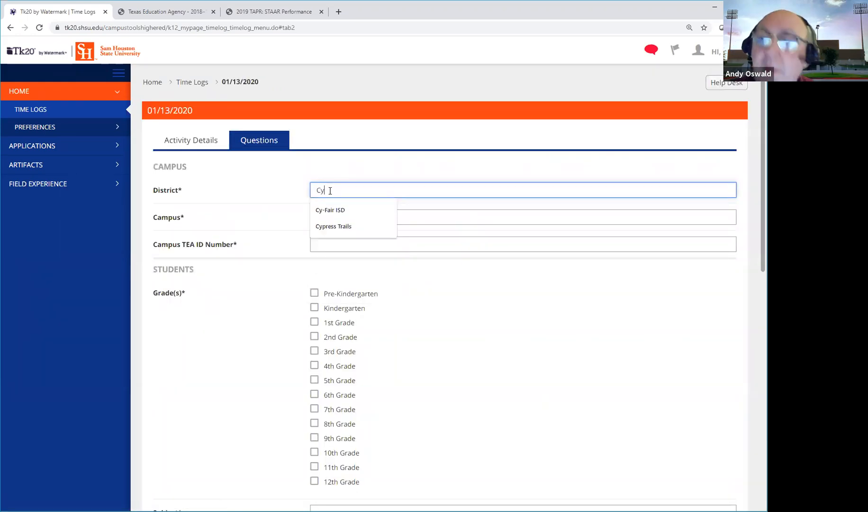
pyautogui.press('Down')
pyautogui.press('Tab')
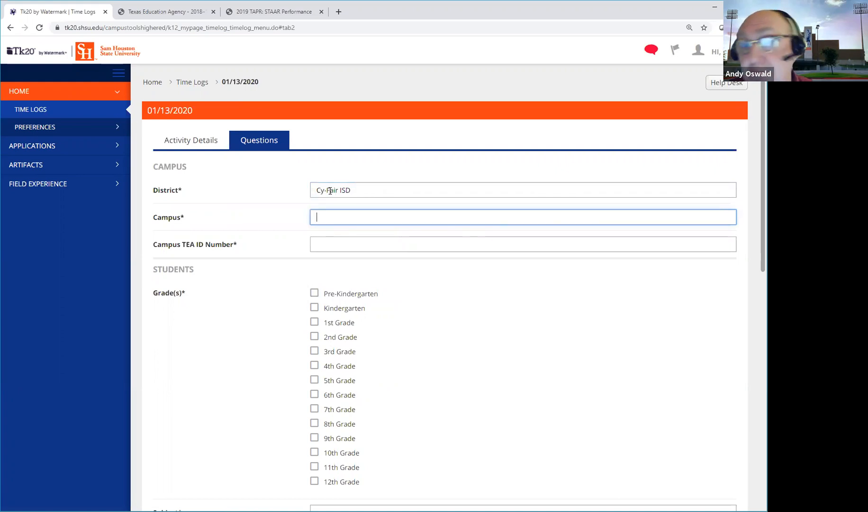
pyautogui.write('A')
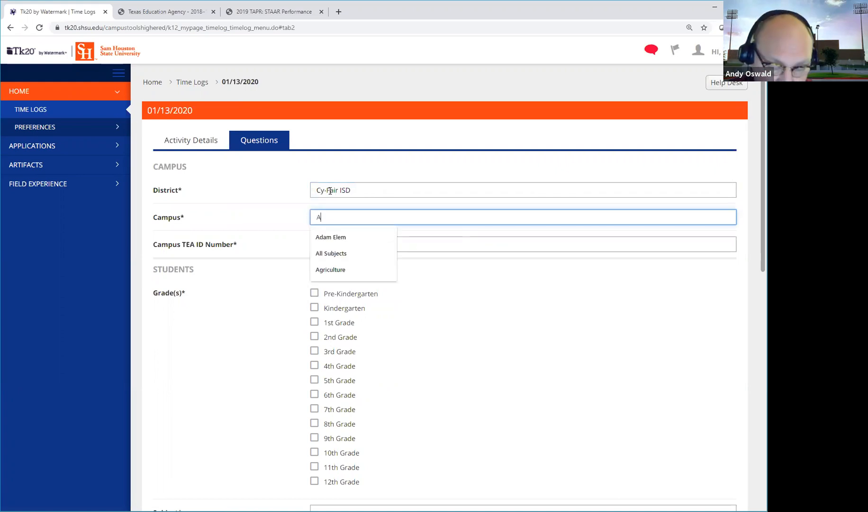
pyautogui.write('dam Elem')
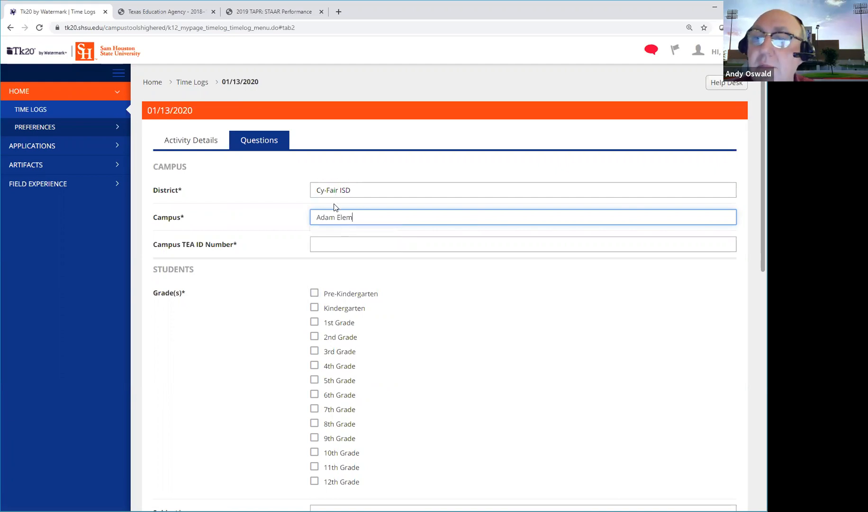
pyautogui.click(348, 243)
pyautogui.write('101907107')
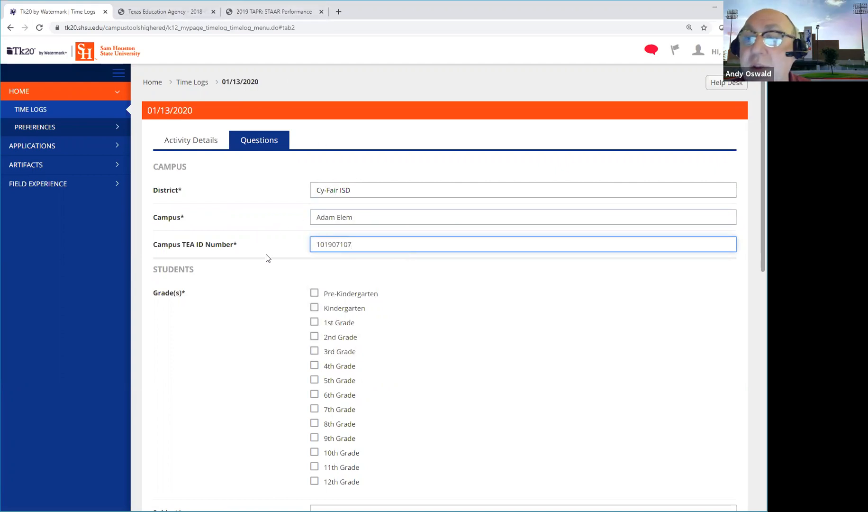
pyautogui.click(281, 306)
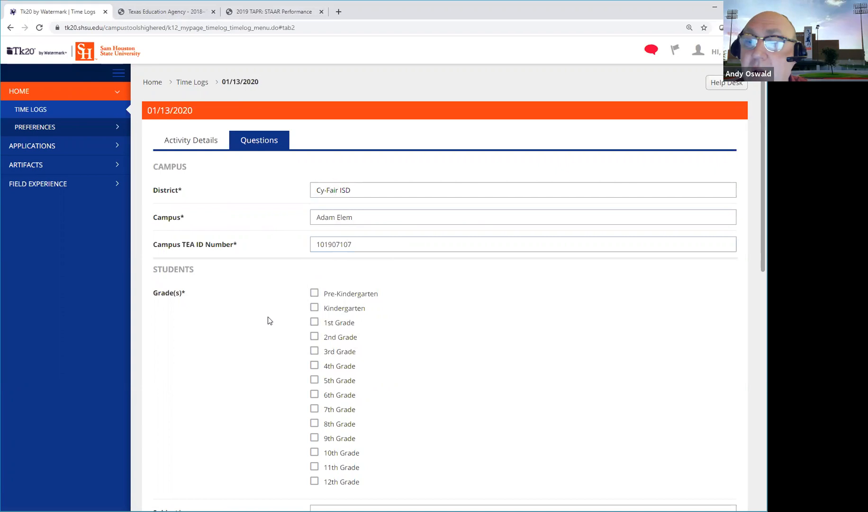
# Mark 3rd Grade and 4th Grade as the grades of the students.
pyautogui.scroll(-2, 268, 316)
pyautogui.click(315, 260)
pyautogui.click(314, 274)
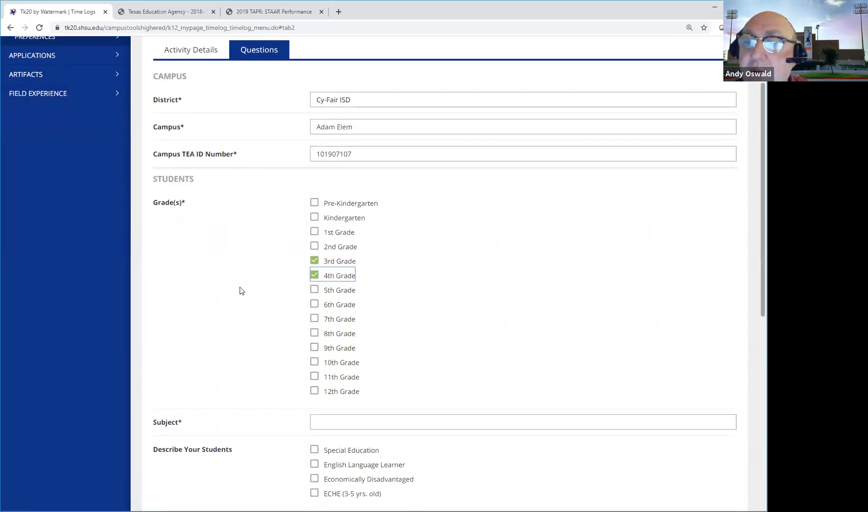
# Enter Computer Lab "Specials" as the subject, with the capitalization of Computer corrected.
pyautogui.scroll(-1, 240, 287)
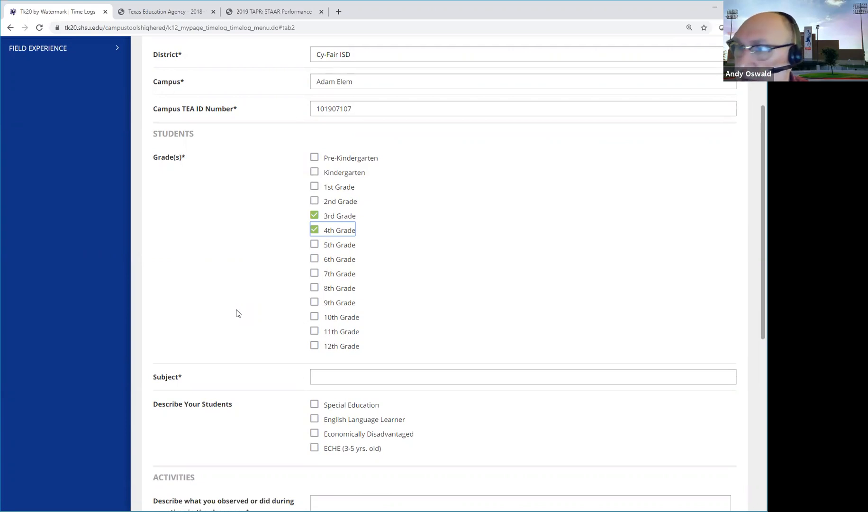
pyautogui.click(327, 376)
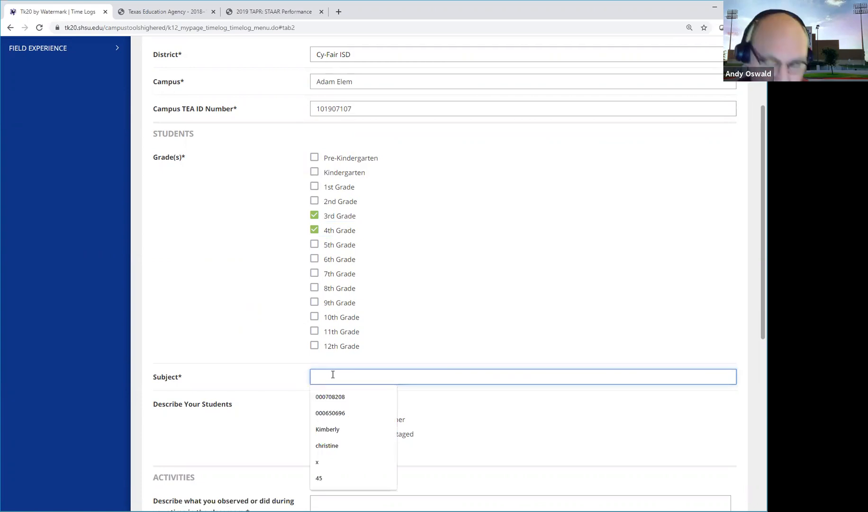
pyautogui.write('COmputer ')
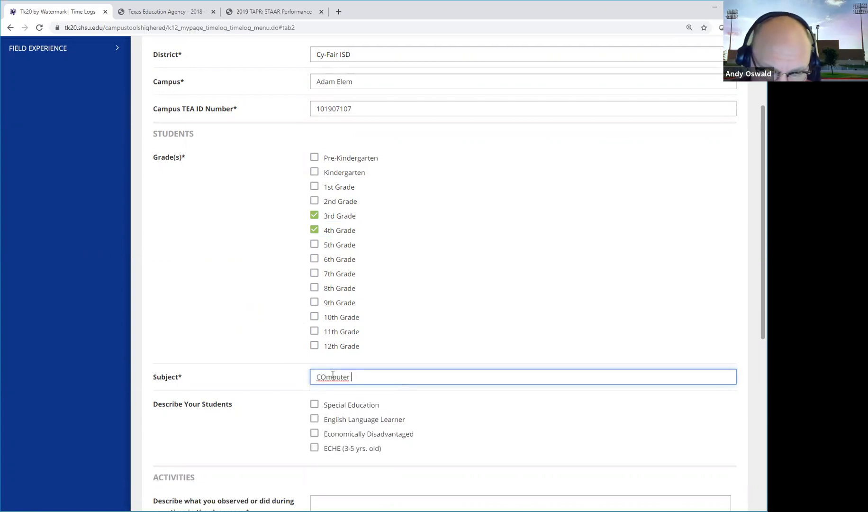
pyautogui.write('Lab ')
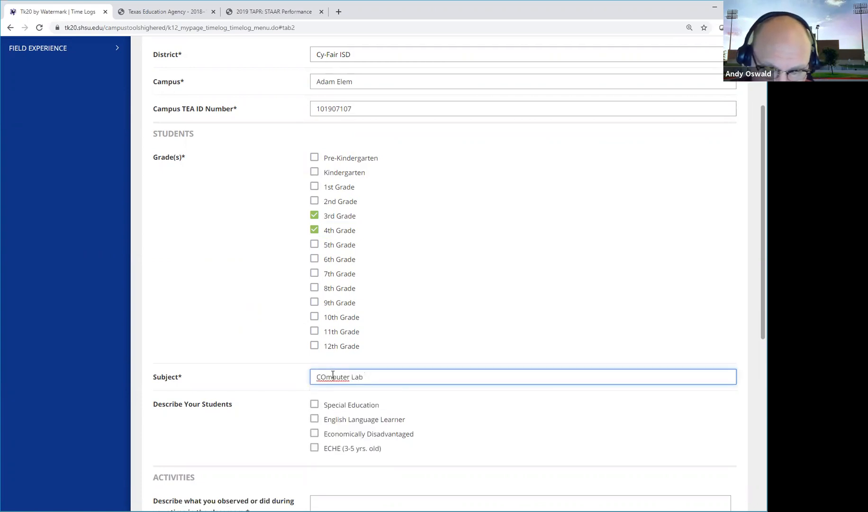
pyautogui.write('"Special')
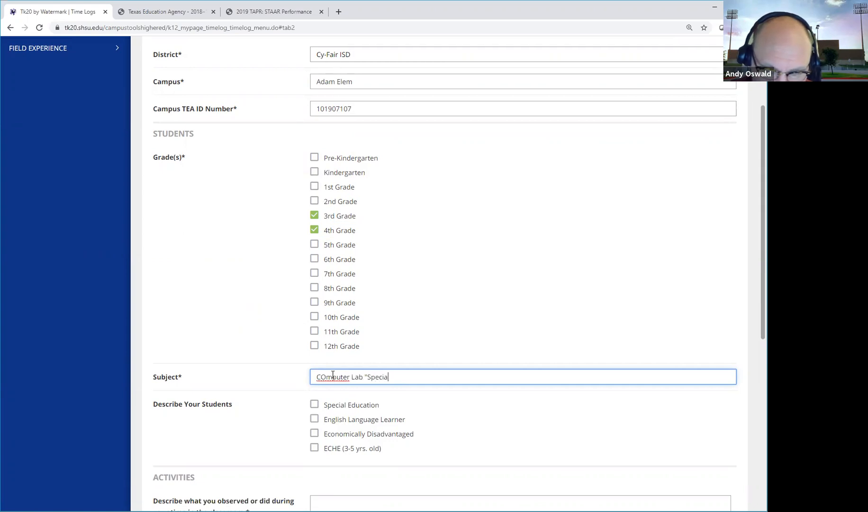
pyautogui.write('s"')
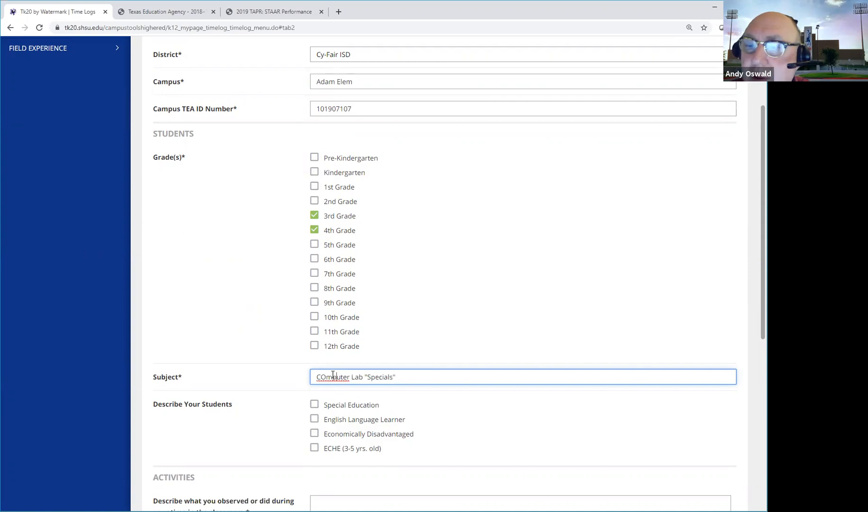
pyautogui.press('BackSpace')
pyautogui.write('o')
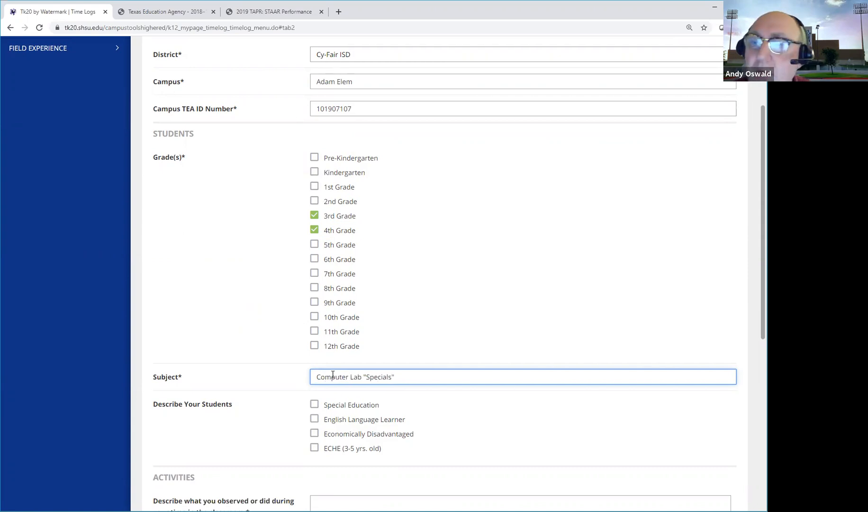
pyautogui.click(225, 287)
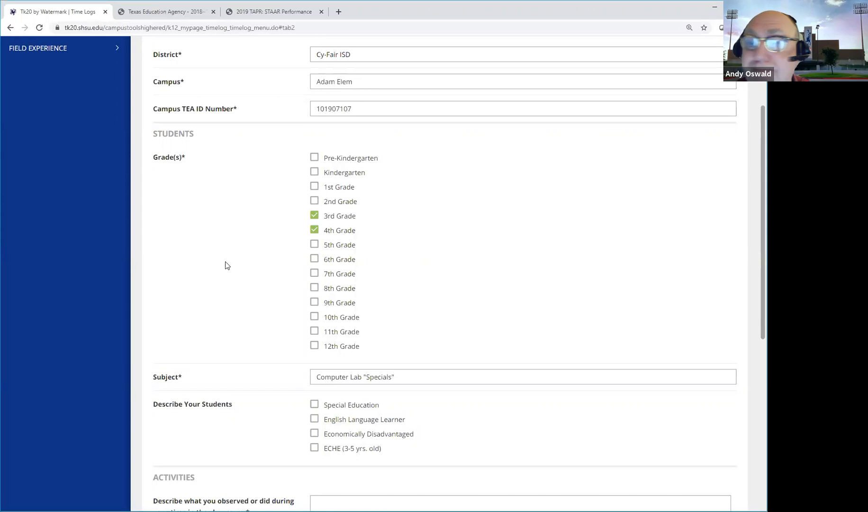
# Describe the students as Special Education, English Language Learner and Economically Disadvantaged.
pyautogui.scroll(-4, 252, 313)
pyautogui.click(314, 224)
pyautogui.click(315, 239)
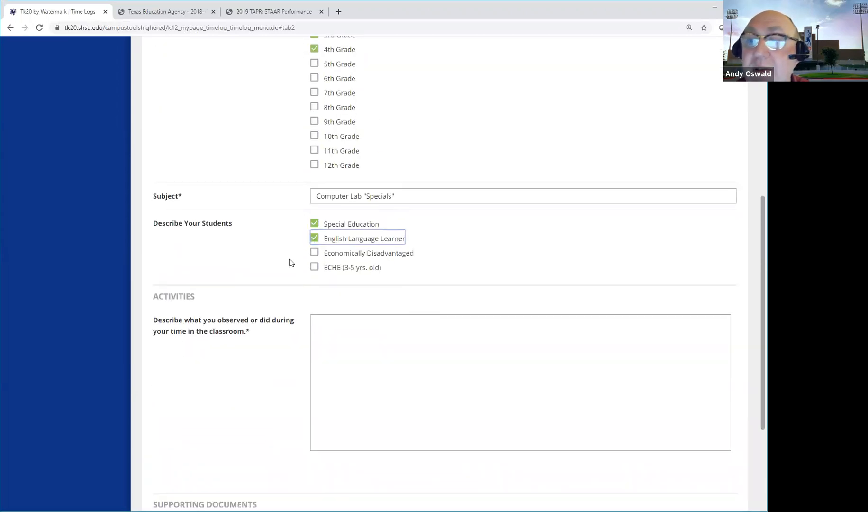
pyautogui.click(314, 253)
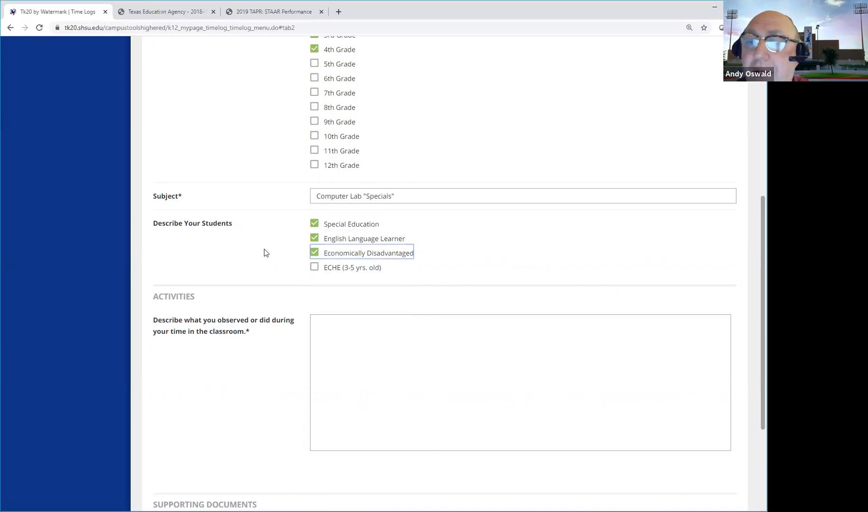
# Describe the classroom time as "Assisted working with individual students using MS Word to type a letter." and create the activity.
pyautogui.click(328, 330)
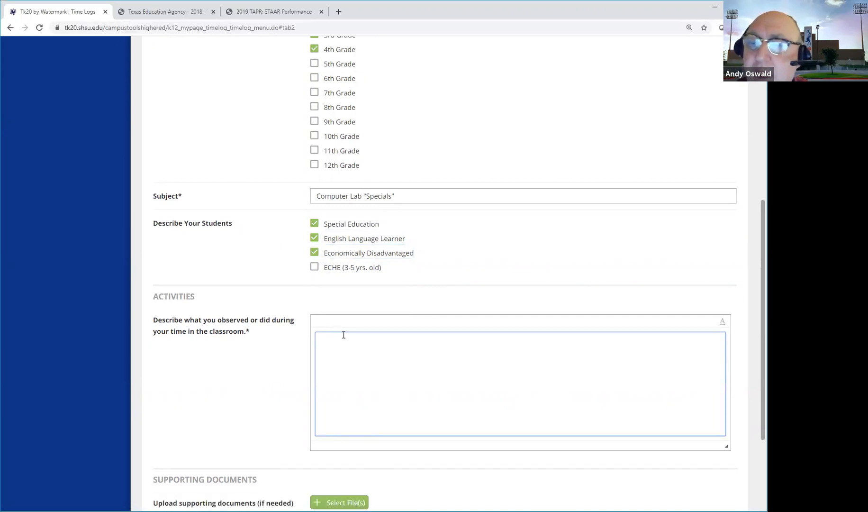
pyautogui.write('Assist')
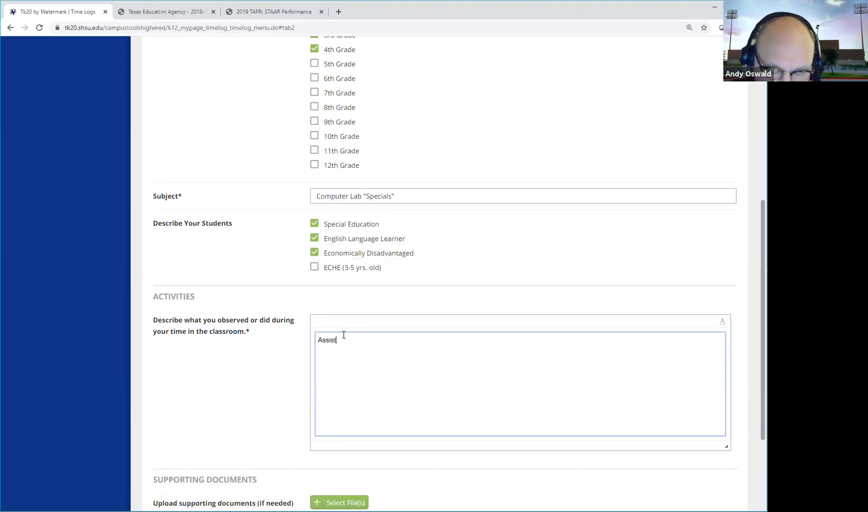
pyautogui.write('ed workjing')
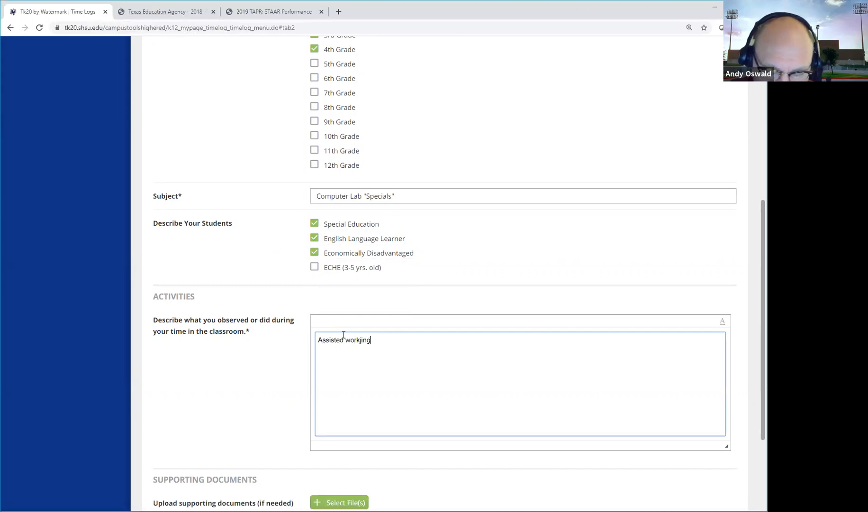
pyautogui.write(' with indi')
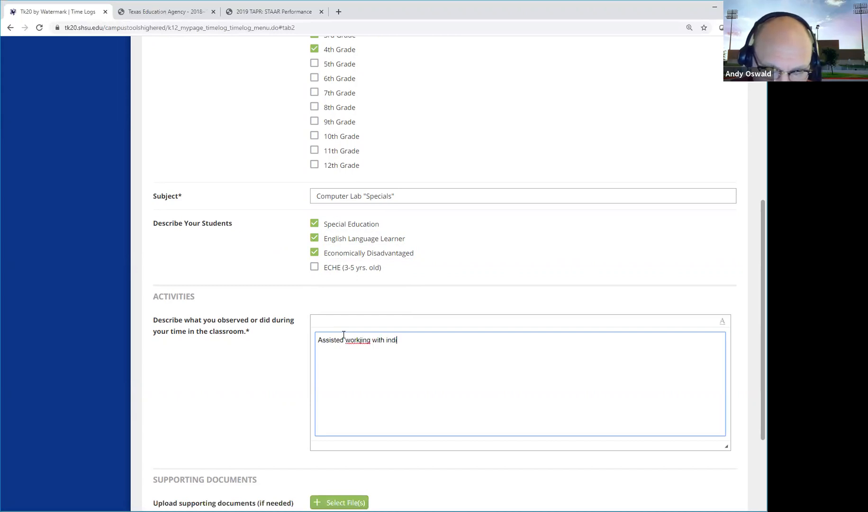
pyautogui.write('vidual s')
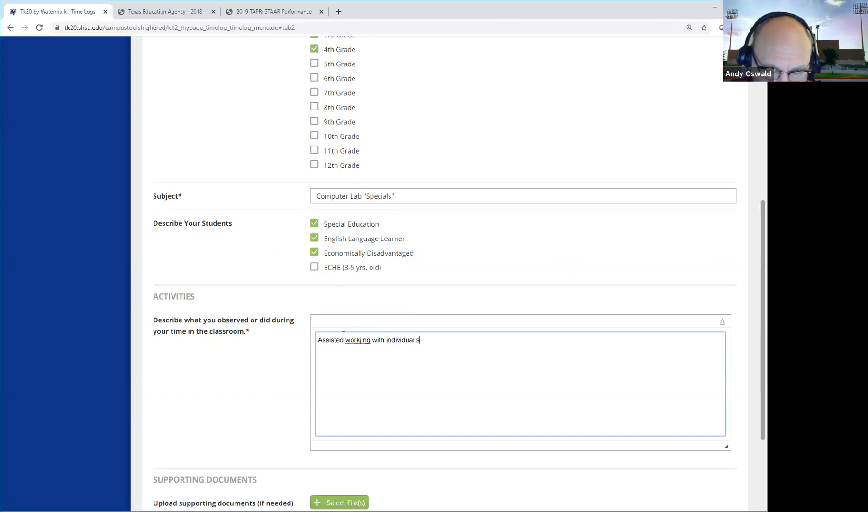
pyautogui.write('tudents using M')
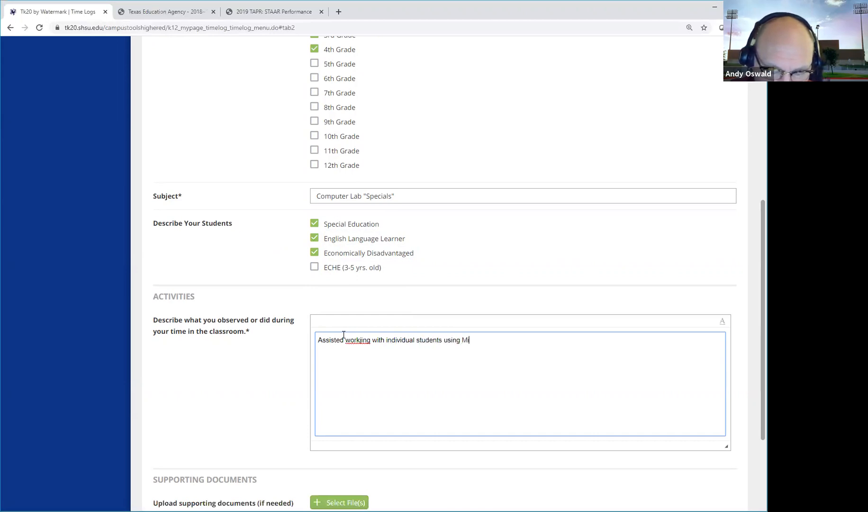
pyautogui.write('S Word ')
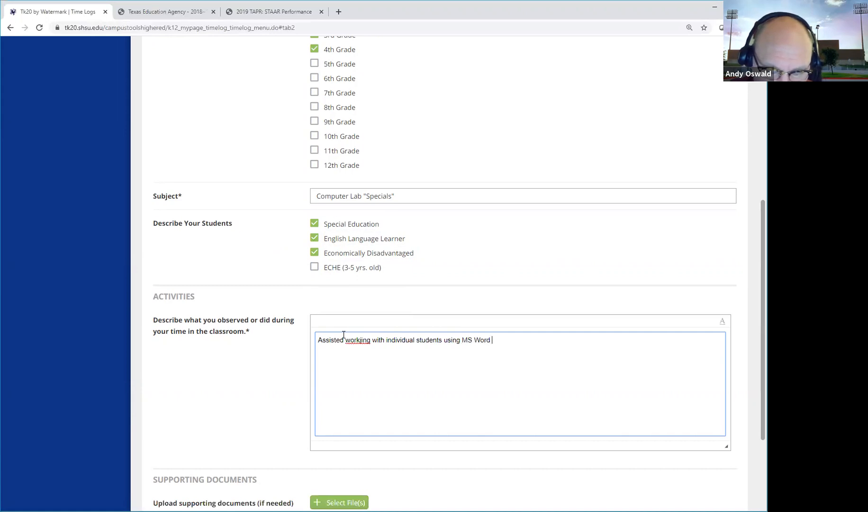
pyautogui.write('to type a letter.')
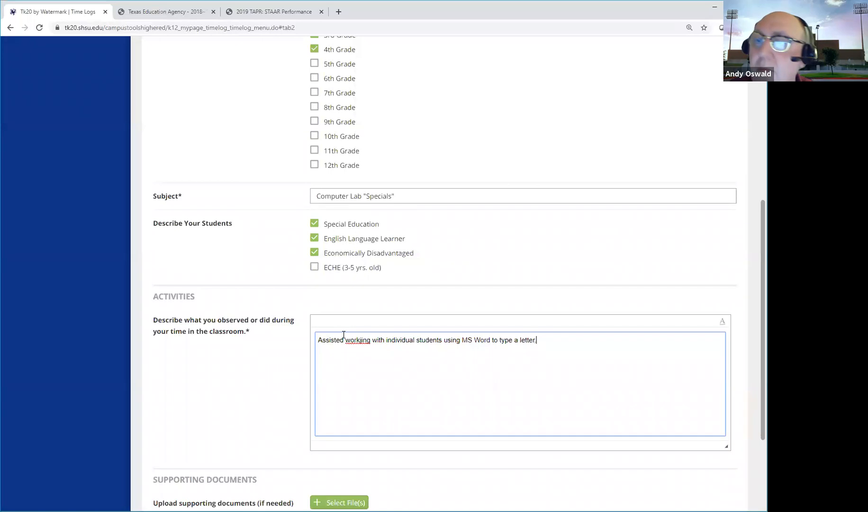
pyautogui.click(370, 337)
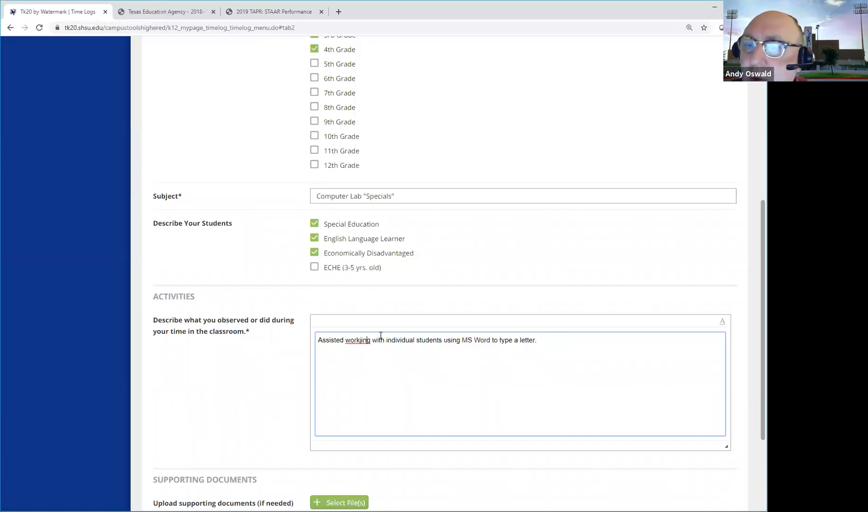
pyautogui.press('BackSpace')
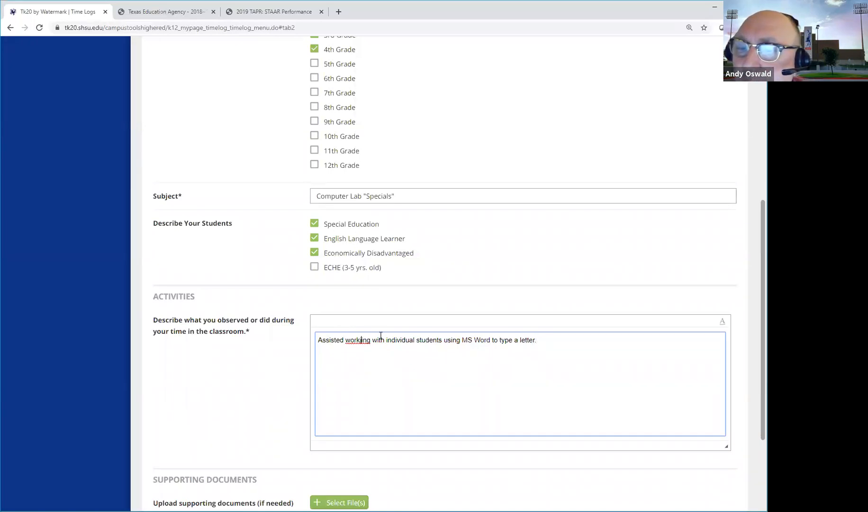
pyautogui.press('BackSpace')
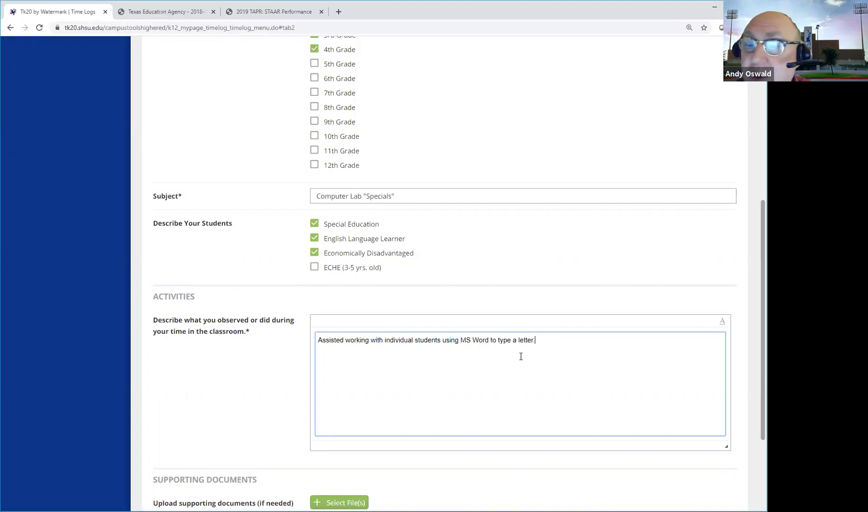
pyautogui.scroll(-2, 521, 355)
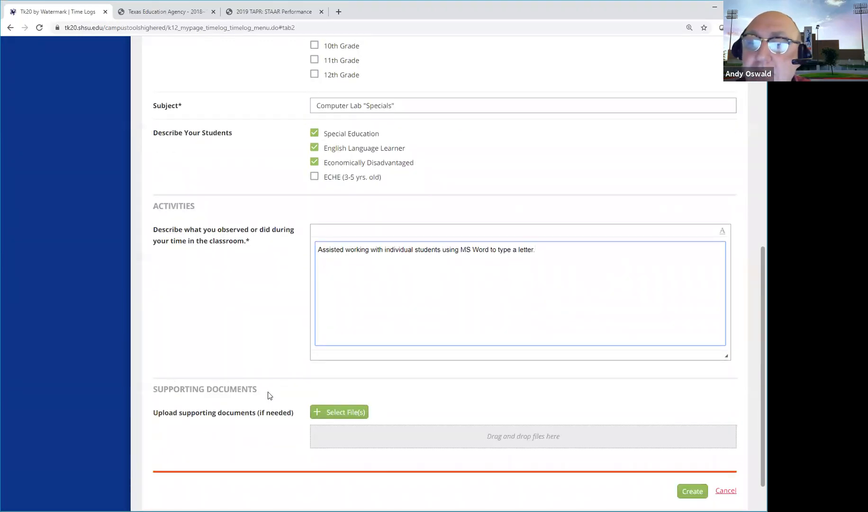
pyautogui.click(694, 492)
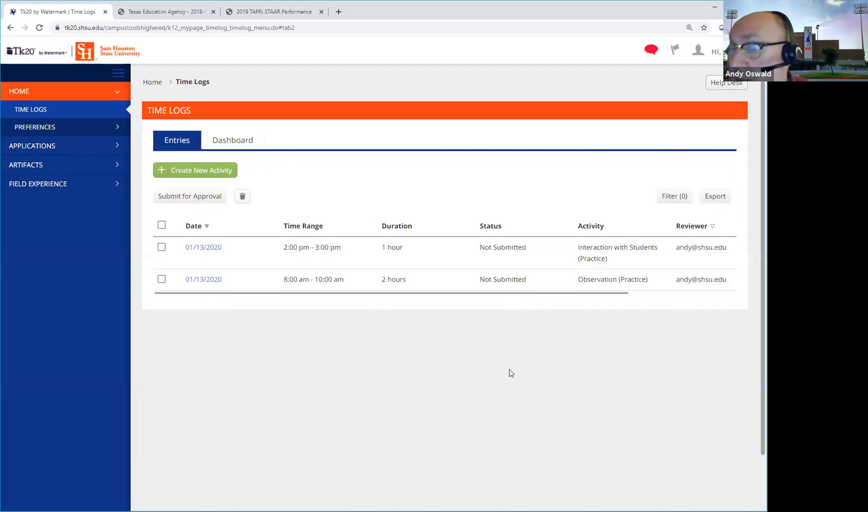
# Submit both the Interaction with Students (Practice) and Observation (Practice) entries for approval.
pyautogui.click(161, 248)
pyautogui.click(162, 279)
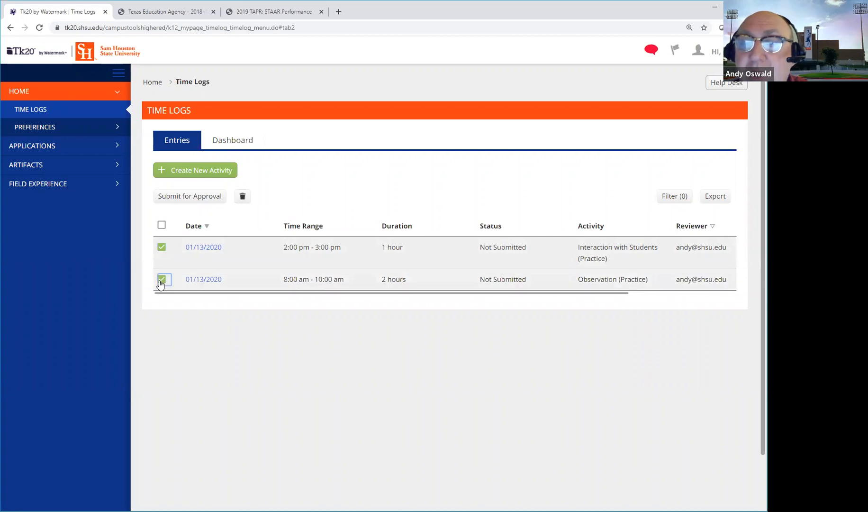
pyautogui.click(196, 197)
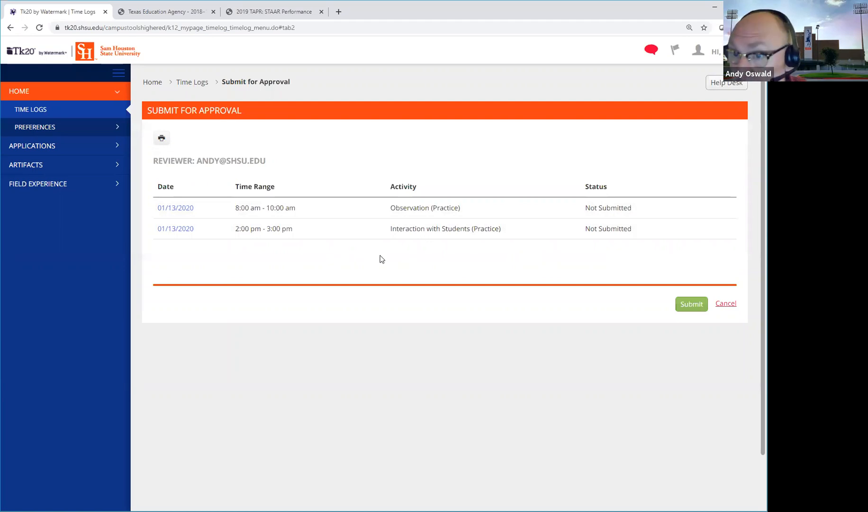
pyautogui.click(689, 306)
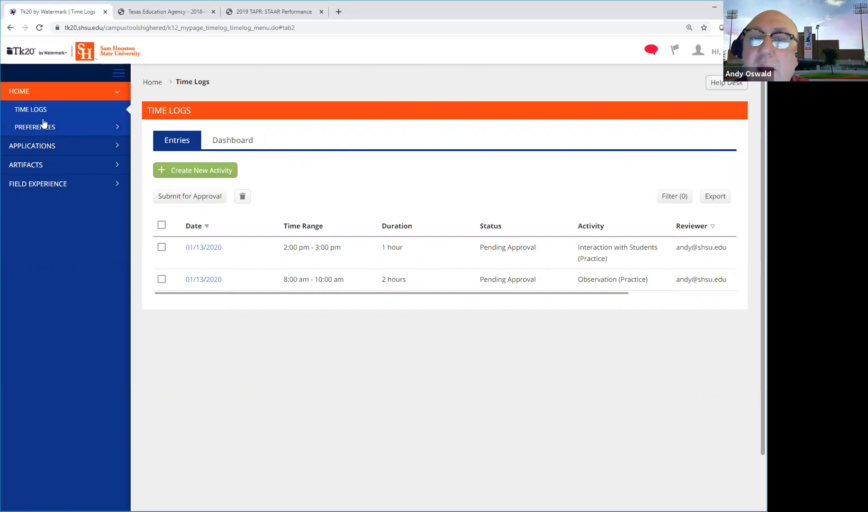
# Reload the time logs and update the Observation (Practice) entry with an end time of 9:00 am.
pyautogui.click(26, 95)
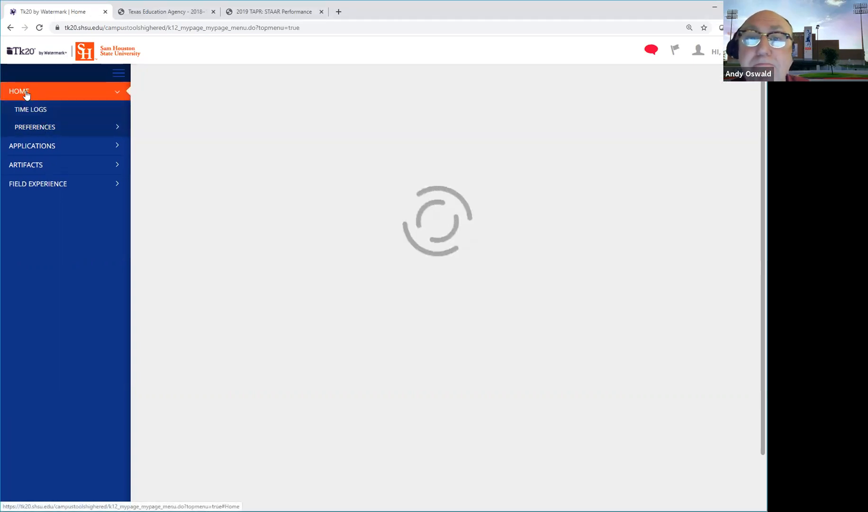
pyautogui.click(42, 110)
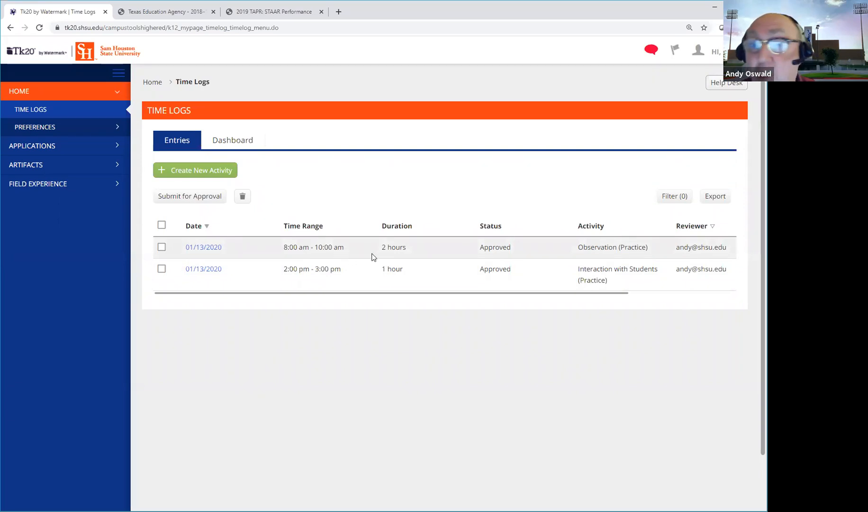
pyautogui.click(200, 248)
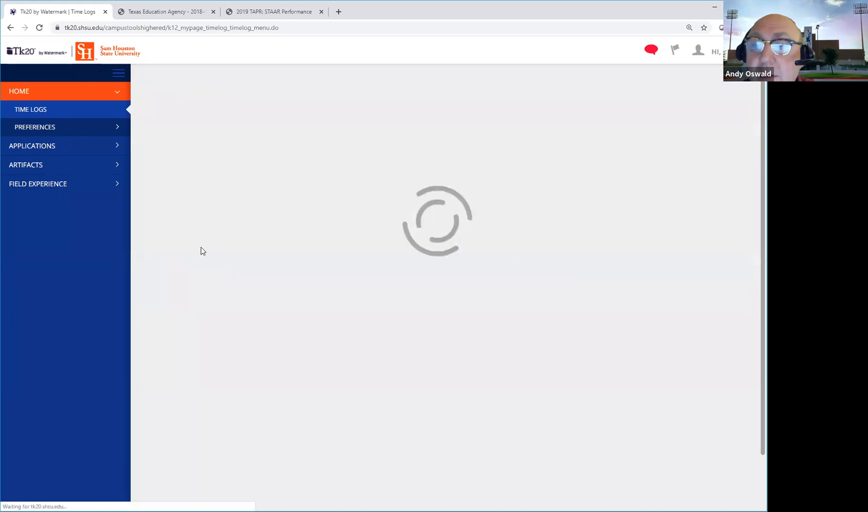
pyautogui.scroll(-3, 496, 356)
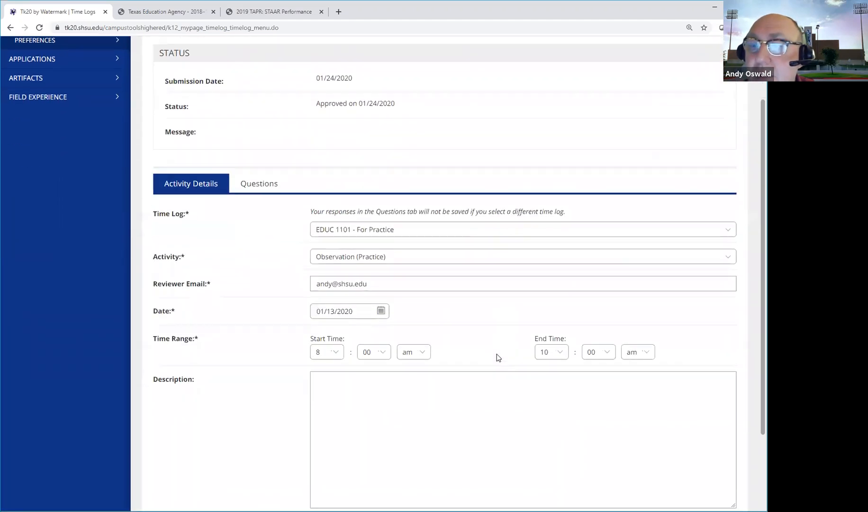
pyautogui.click(559, 307)
pyautogui.click(546, 403)
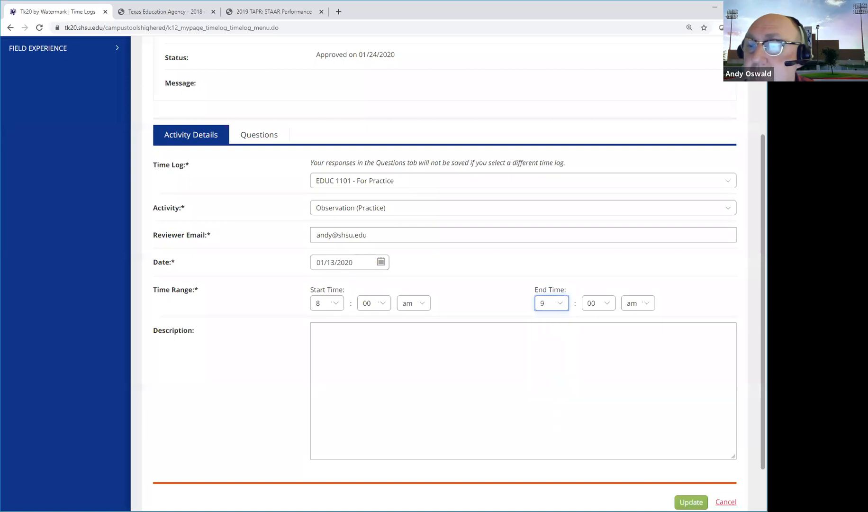
pyautogui.click(691, 502)
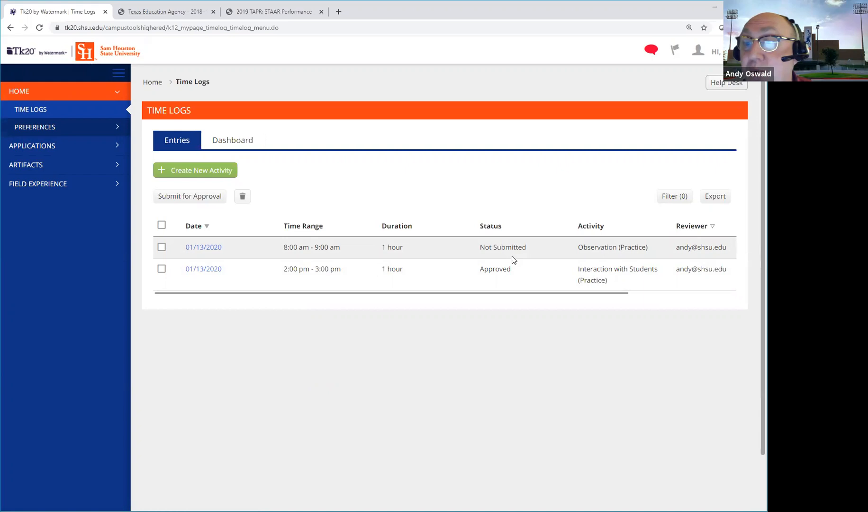
# Resubmit only the edited Observation (Practice) entry to the reviewer for approval.
pyautogui.click(161, 248)
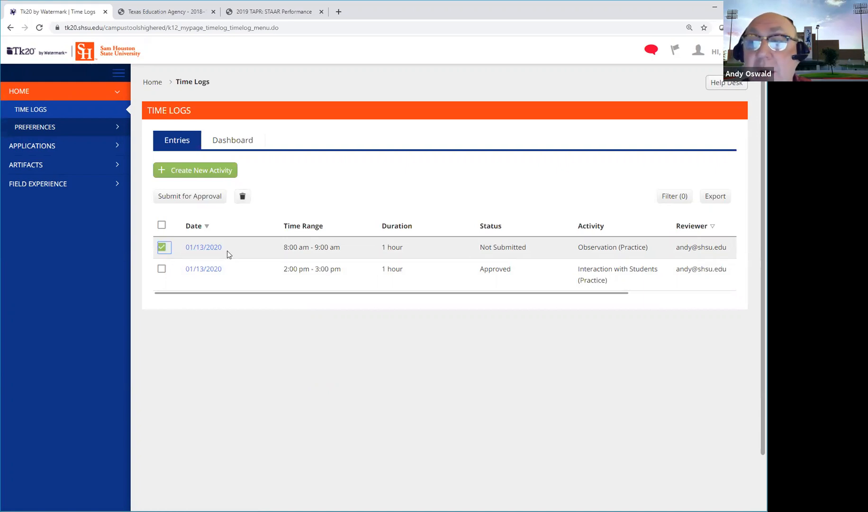
pyautogui.click(194, 196)
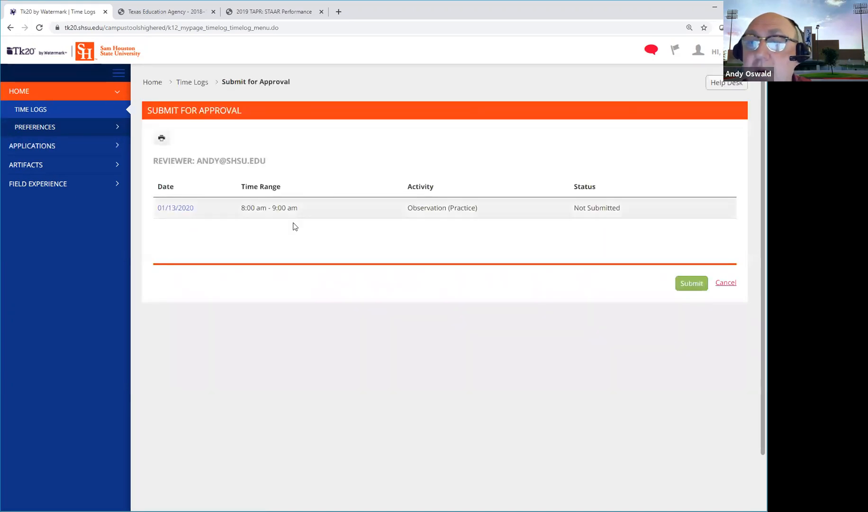
pyautogui.click(692, 283)
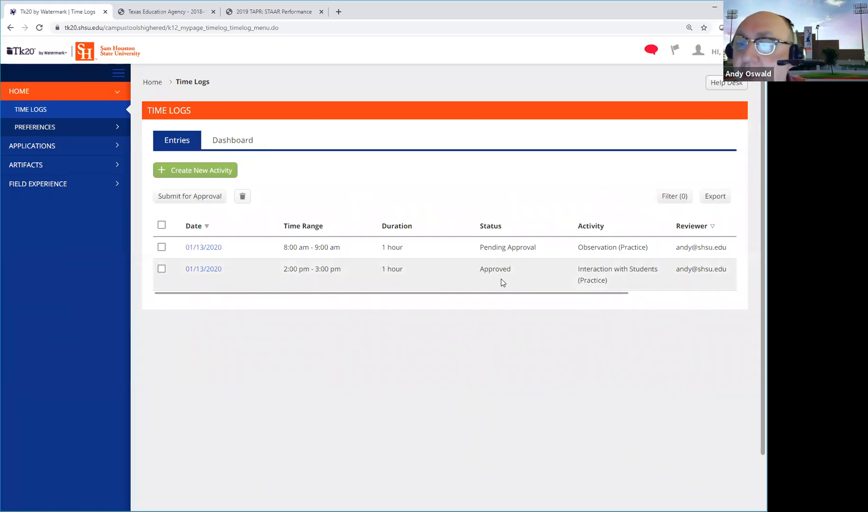
# Try to delete the approved Interaction with Students (Practice) entry, leaving it deselected.
pyautogui.click(162, 269)
pyautogui.click(241, 197)
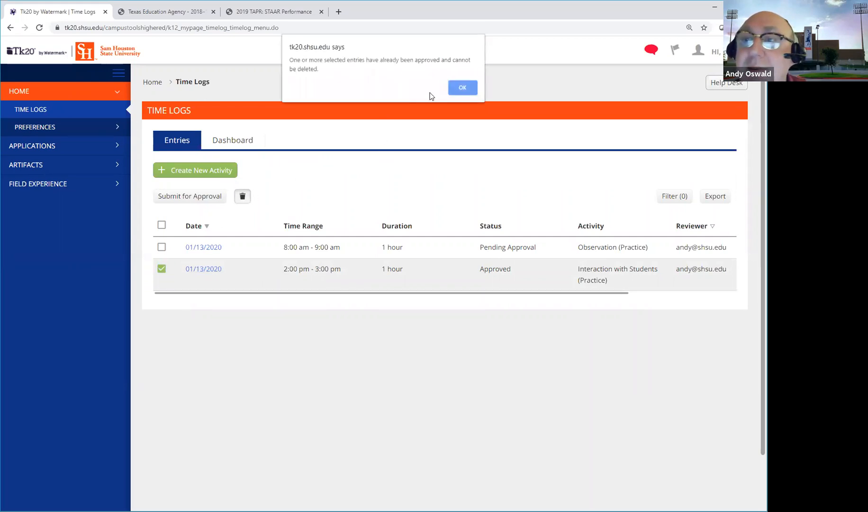
pyautogui.click(463, 88)
pyautogui.click(163, 270)
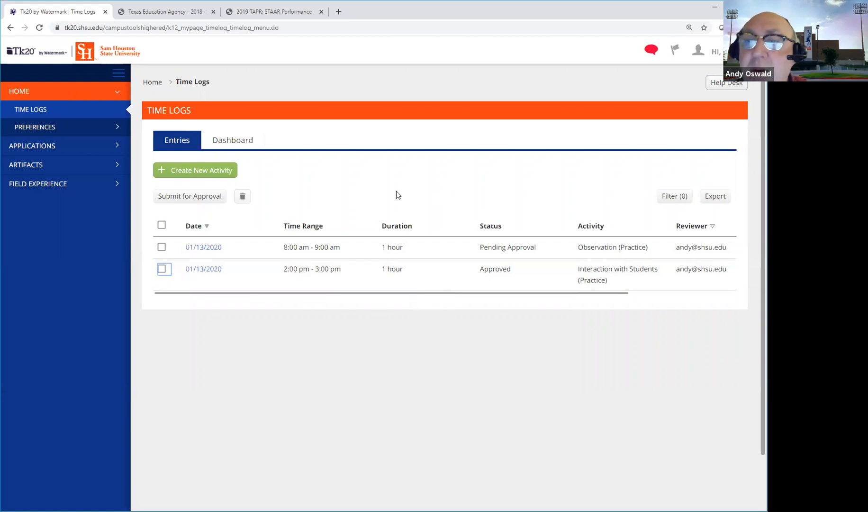
# Examine the EDUC 1101 - For Practice hours on the time log dashboard, including the slices of the Hours by Status chart.
pyautogui.click(238, 142)
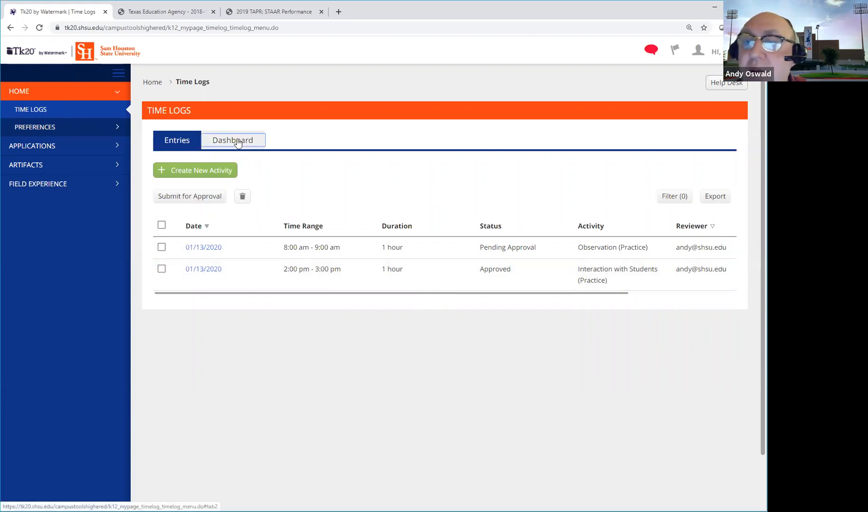
pyautogui.scroll(-1, 464, 192)
pyautogui.scroll(-5, 465, 192)
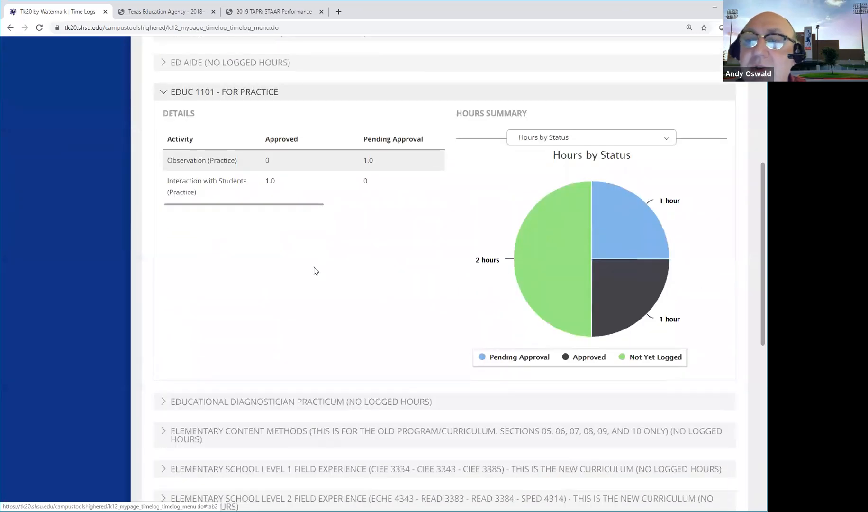
pyautogui.scroll(3, 314, 269)
pyautogui.scroll(-3, 289, 204)
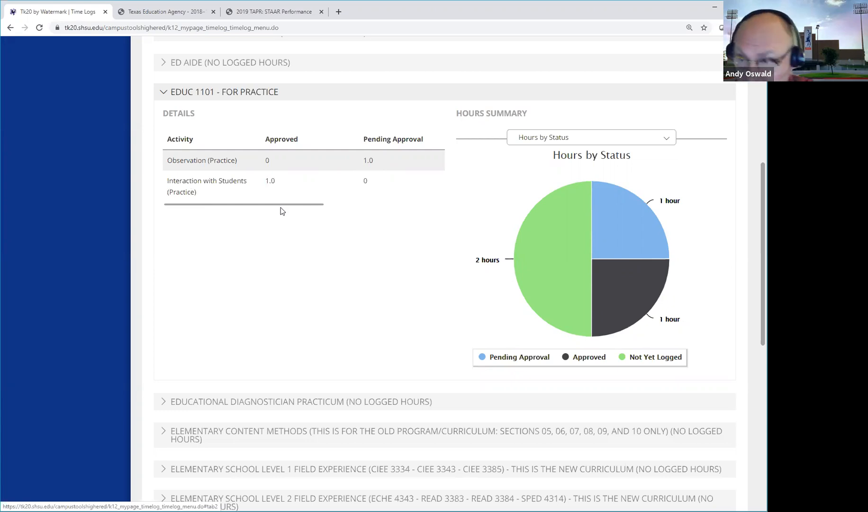
pyautogui.moveTo(599, 248)
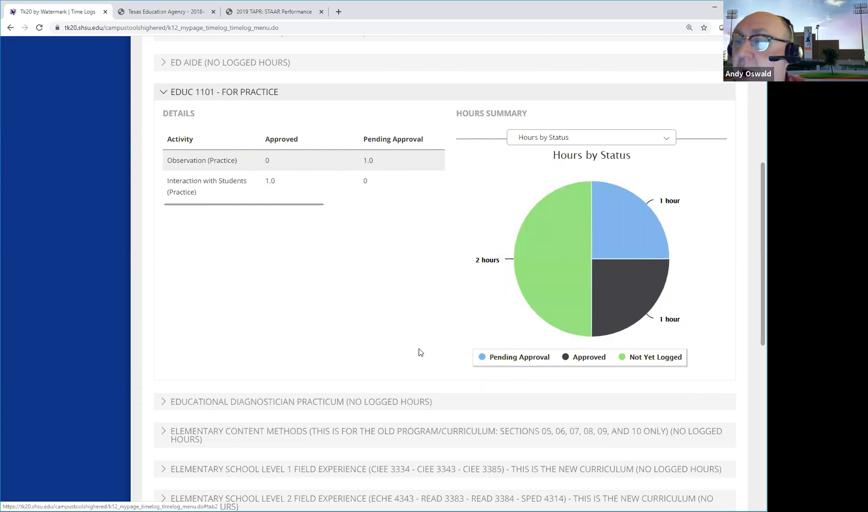
pyautogui.moveTo(638, 302)
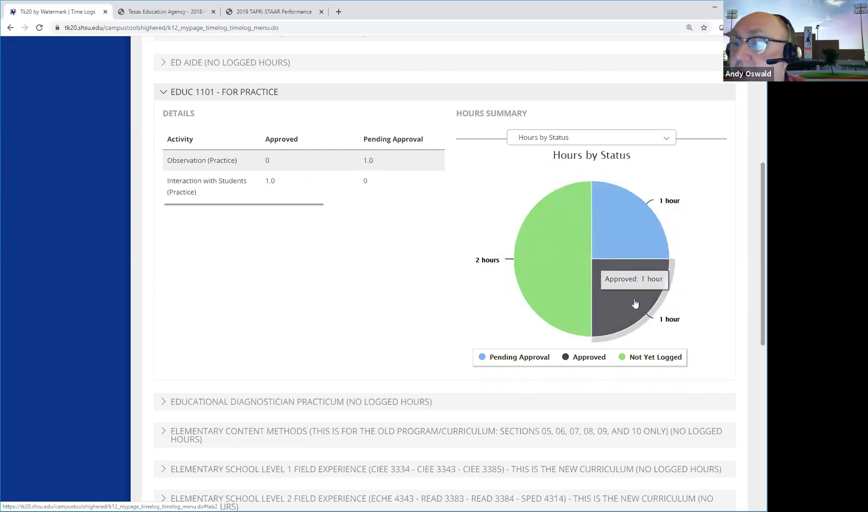
pyautogui.moveTo(548, 284)
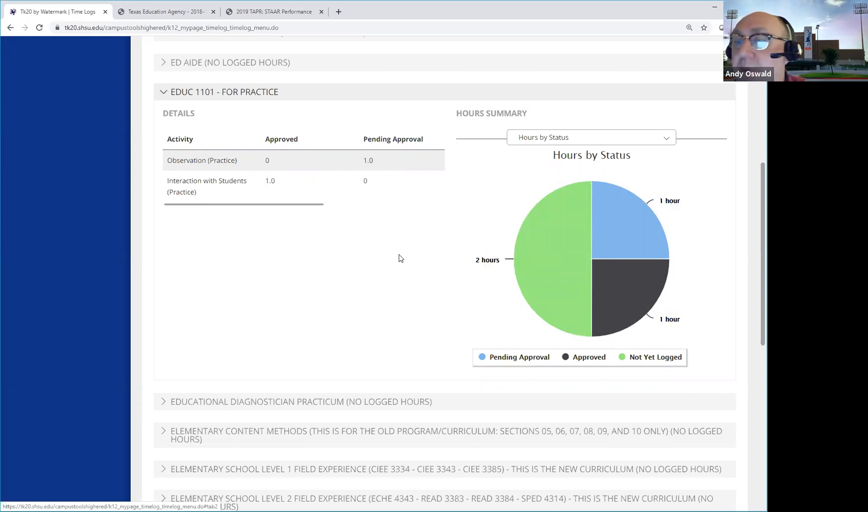
# View the EDUC 1101 hours summary as Hours by Activity and switch it back to Hours by Status.
pyautogui.click(626, 142)
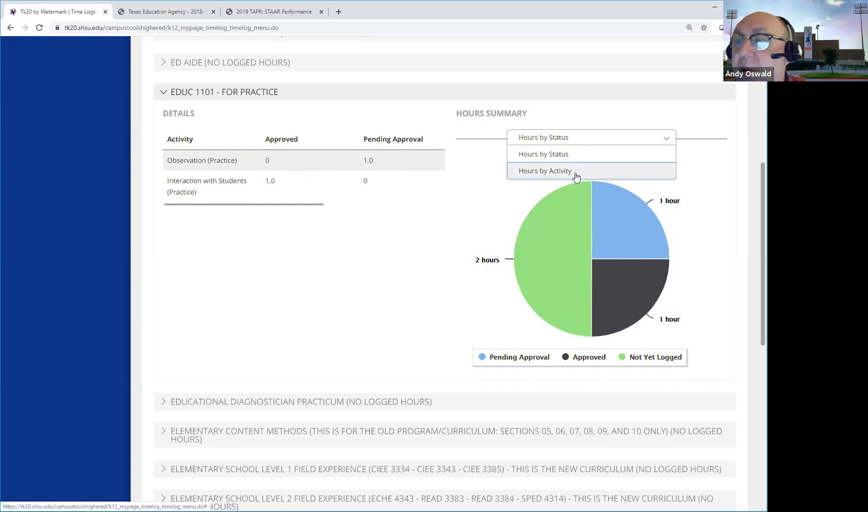
pyautogui.click(577, 173)
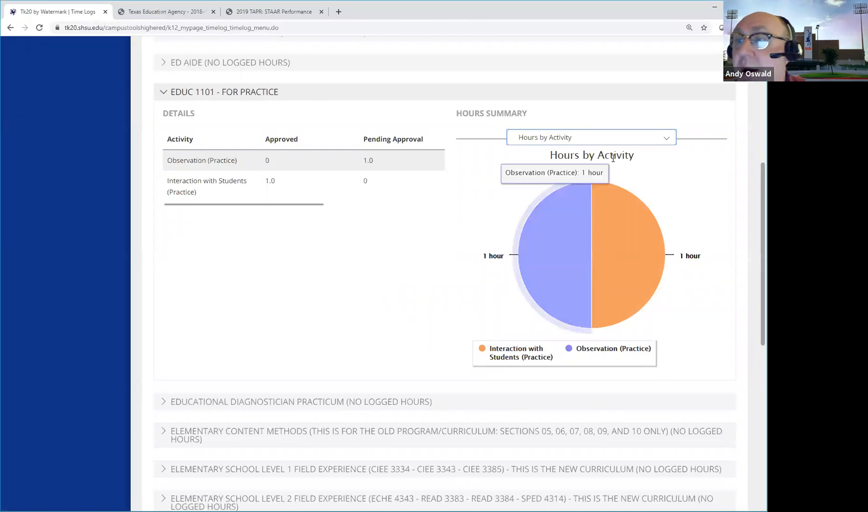
pyautogui.click(660, 138)
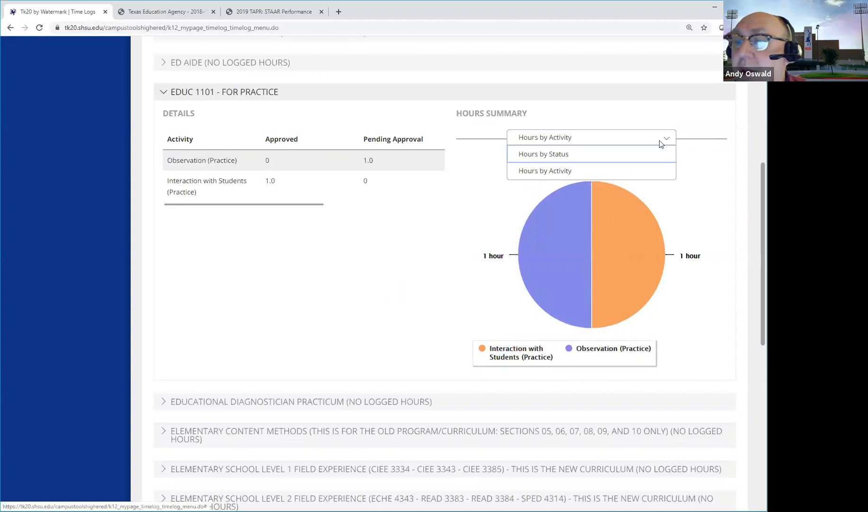
pyautogui.click(572, 171)
pyautogui.click(596, 140)
pyautogui.click(559, 154)
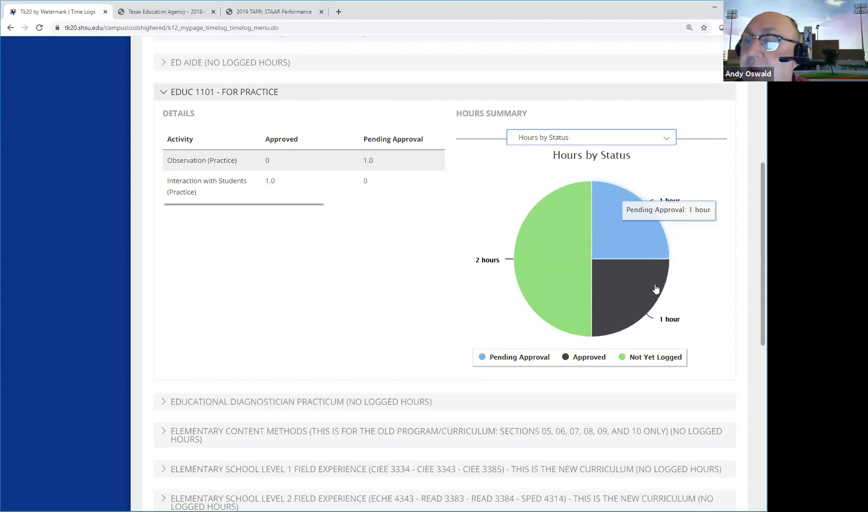
pyautogui.moveTo(578, 228)
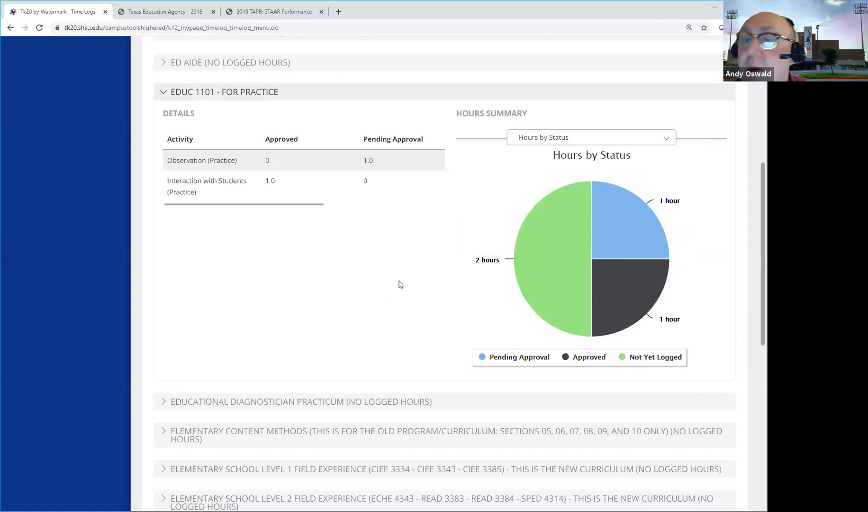
# Leave the dashboard and return to the list of time log entries.
pyautogui.scroll(1, 399, 281)
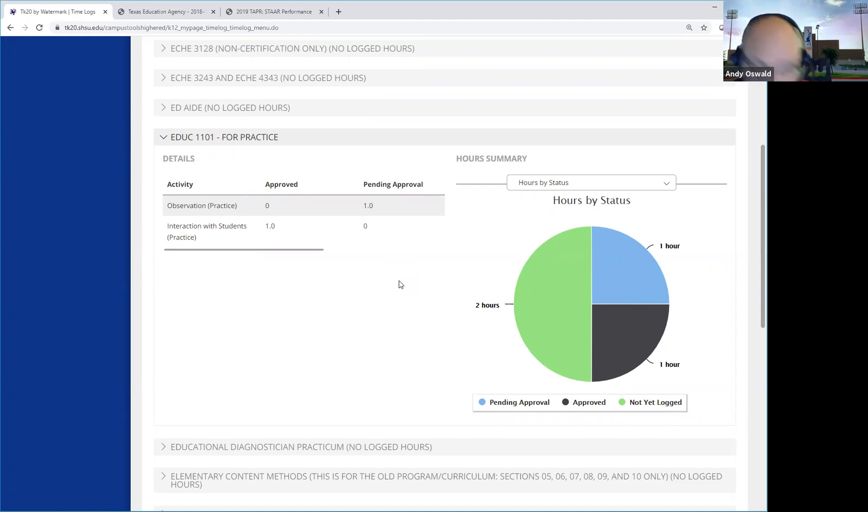
pyautogui.scroll(1, 401, 298)
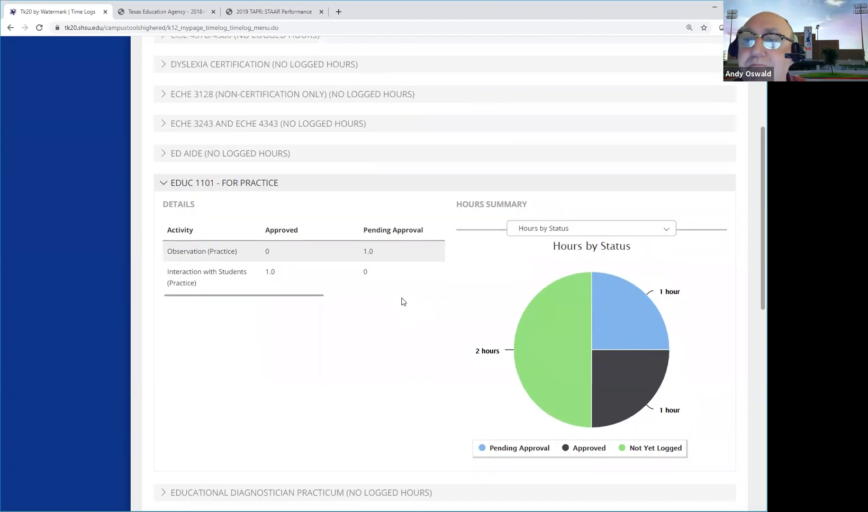
pyautogui.scroll(5, 406, 298)
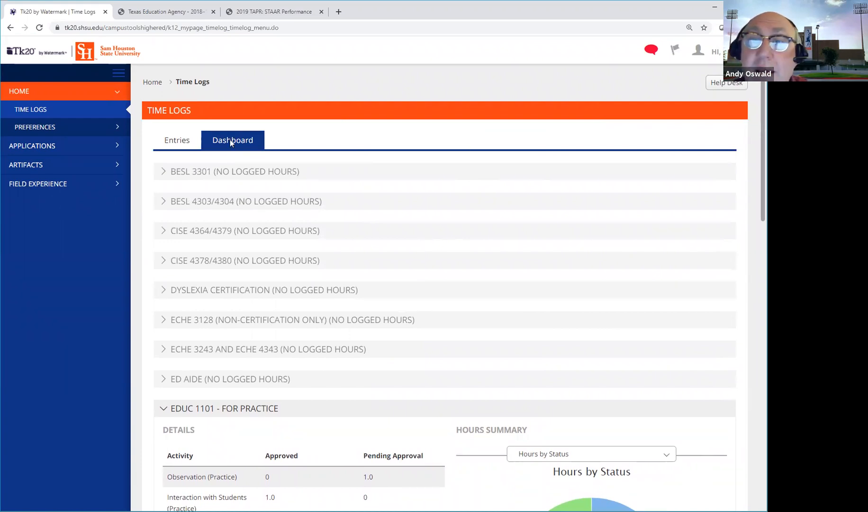
pyautogui.click(178, 141)
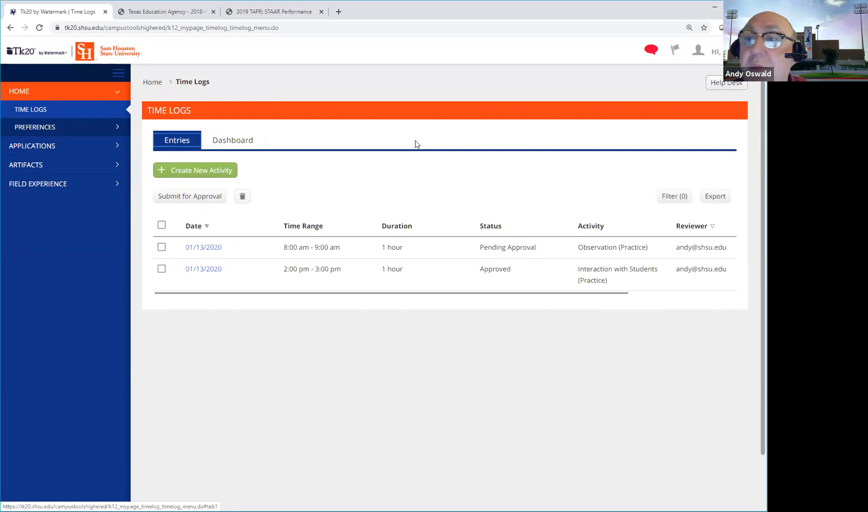